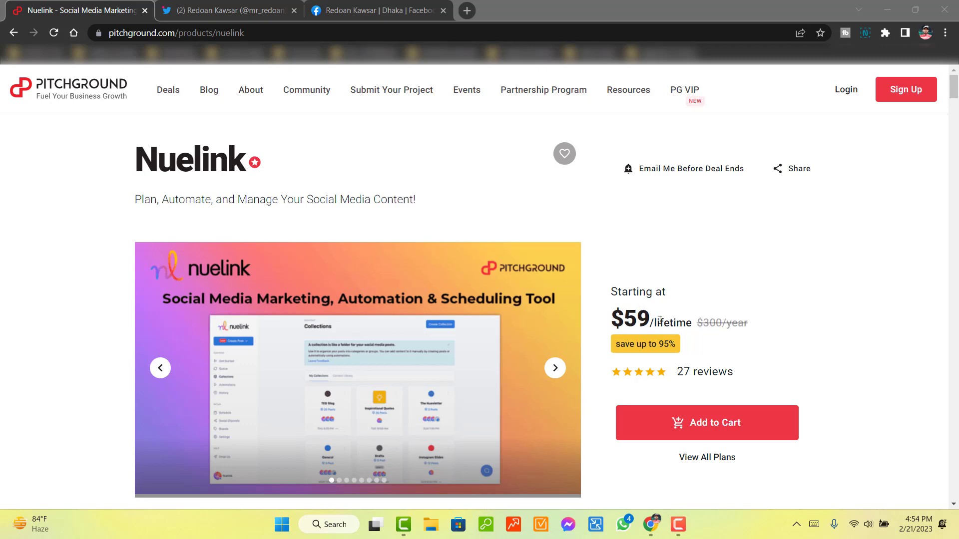
- Examine the Nuelink lifetime deal's price and the Plan A (Premium) features, highlighting its social channels allowance
scroll(832, 317, "down", 1)
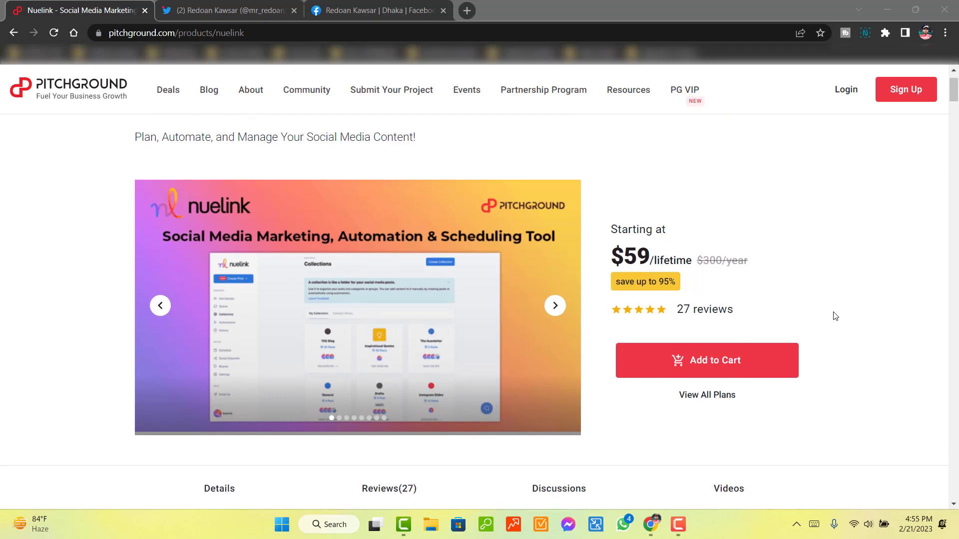
scroll(639, 247, "down", 2)
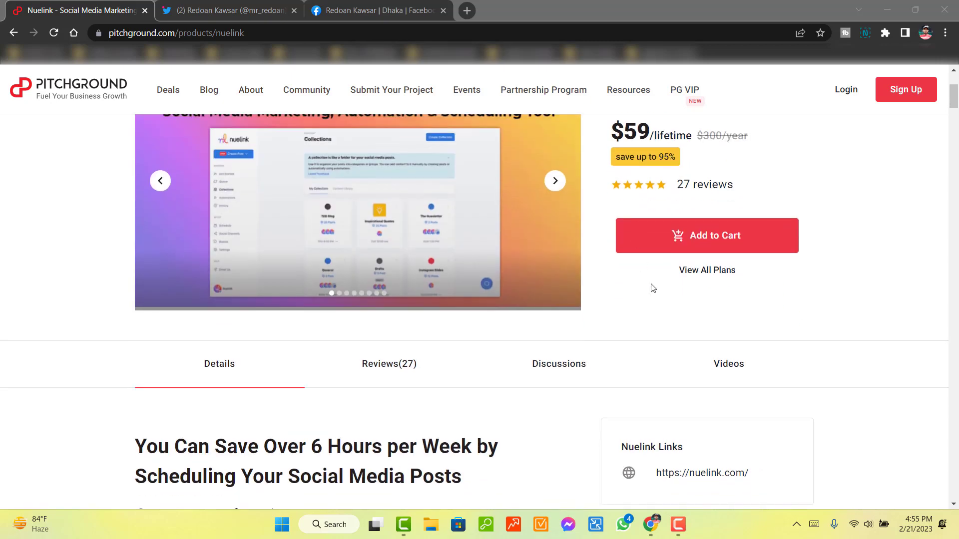
scroll(684, 315, "down", 5)
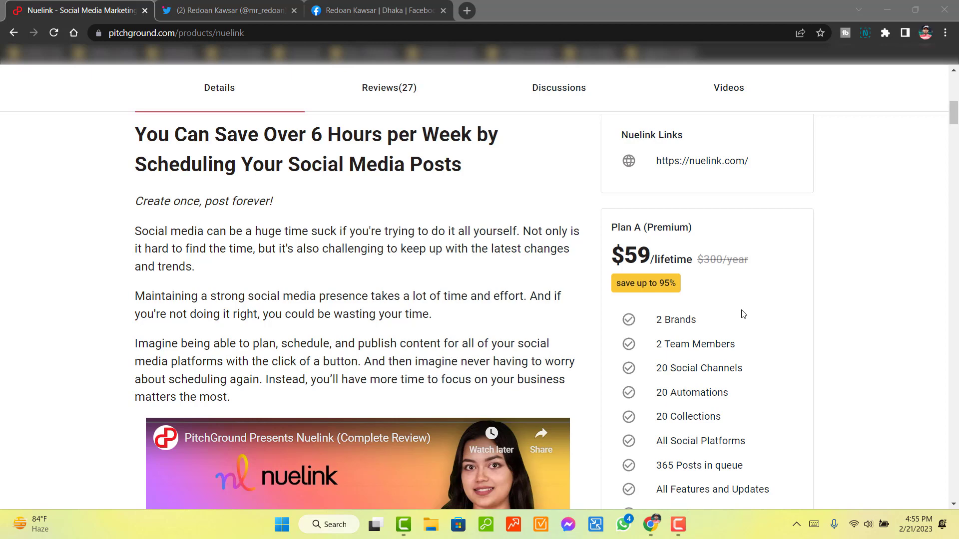
triple_click(754, 334)
left_click_drag(654, 368, 758, 365)
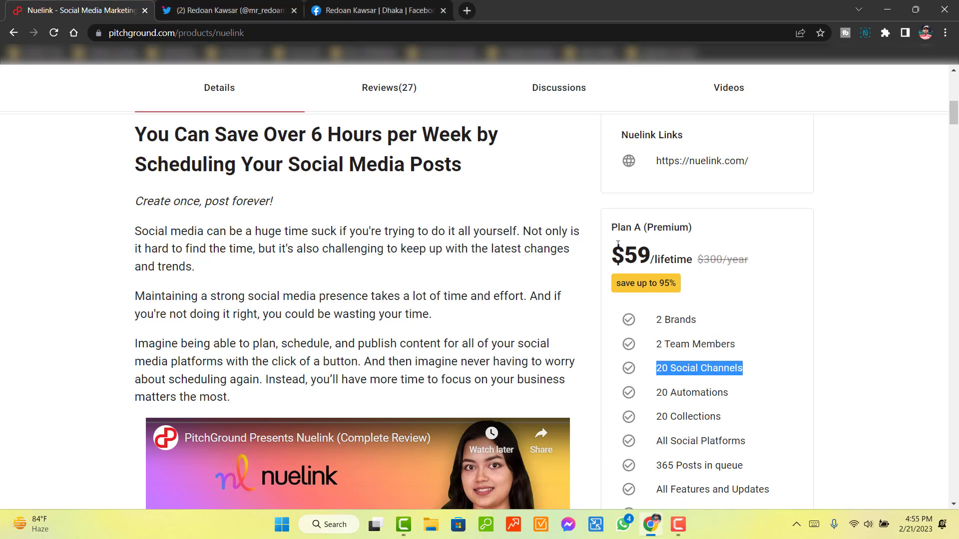
scroll(677, 276, "up", 5)
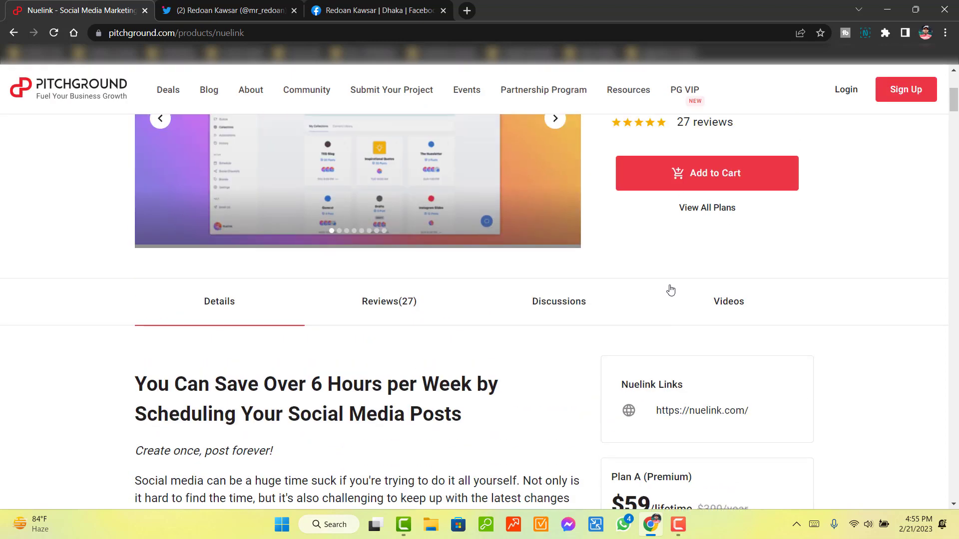
scroll(662, 294, "up", 5)
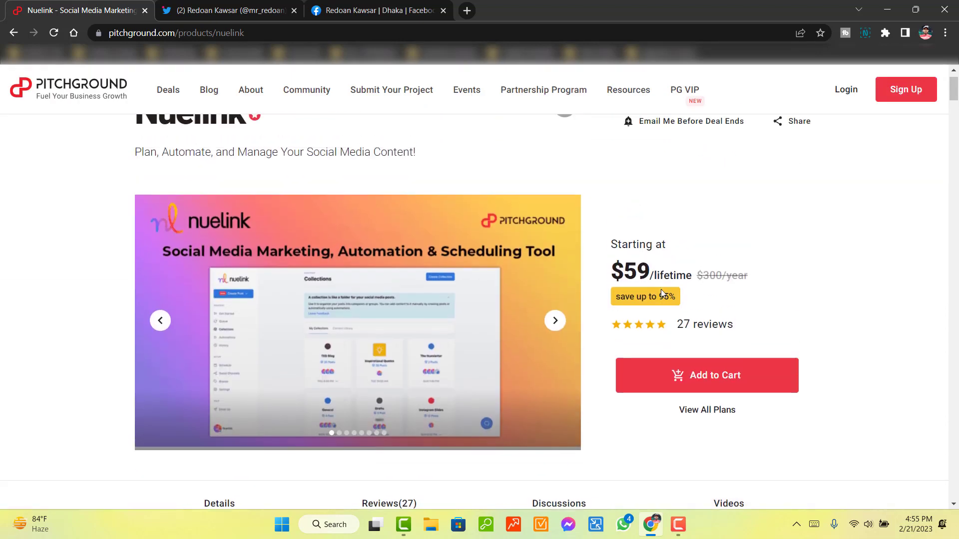
scroll(662, 293, "down", 2)
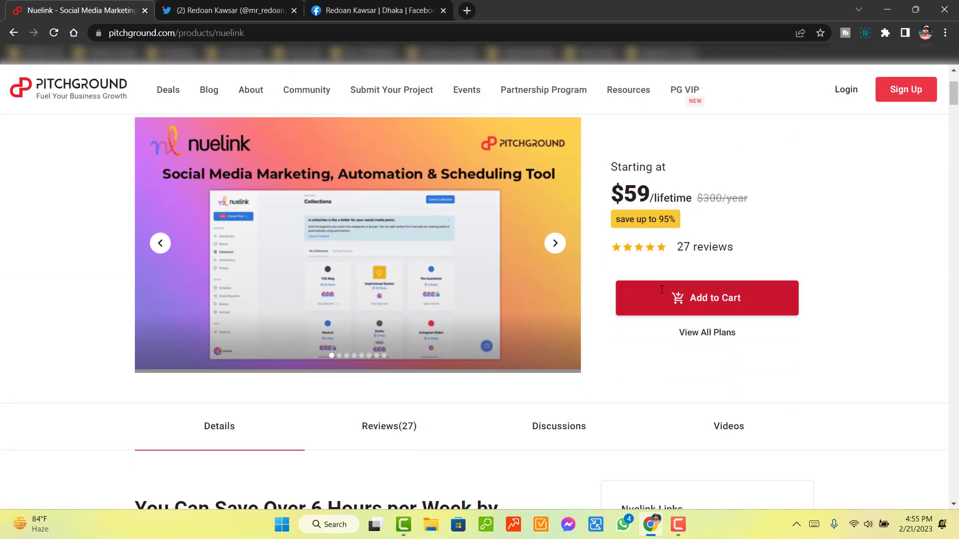
- Look over the open Twitter profile and the Facebook page's posts, and return to the Nuelink deal page
left_click(186, 7)
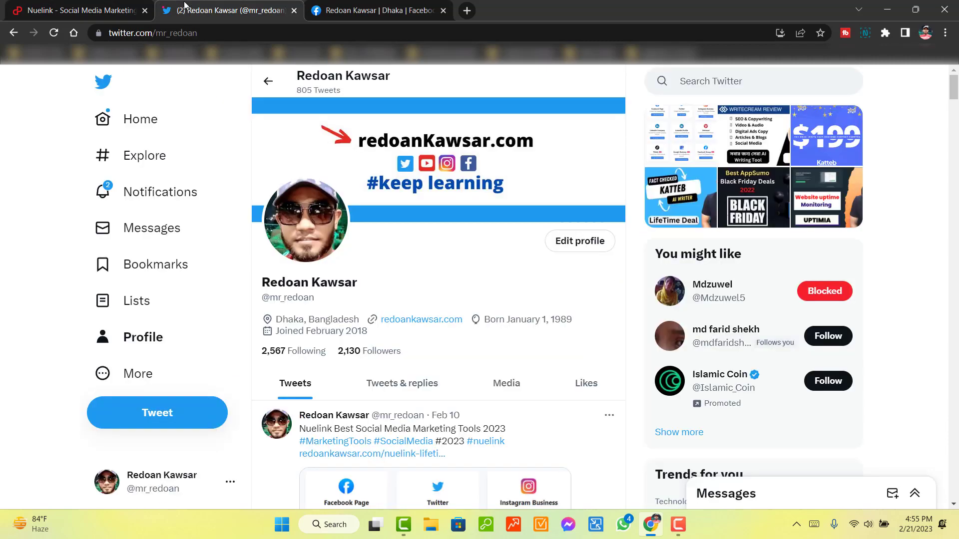
left_click(359, 6)
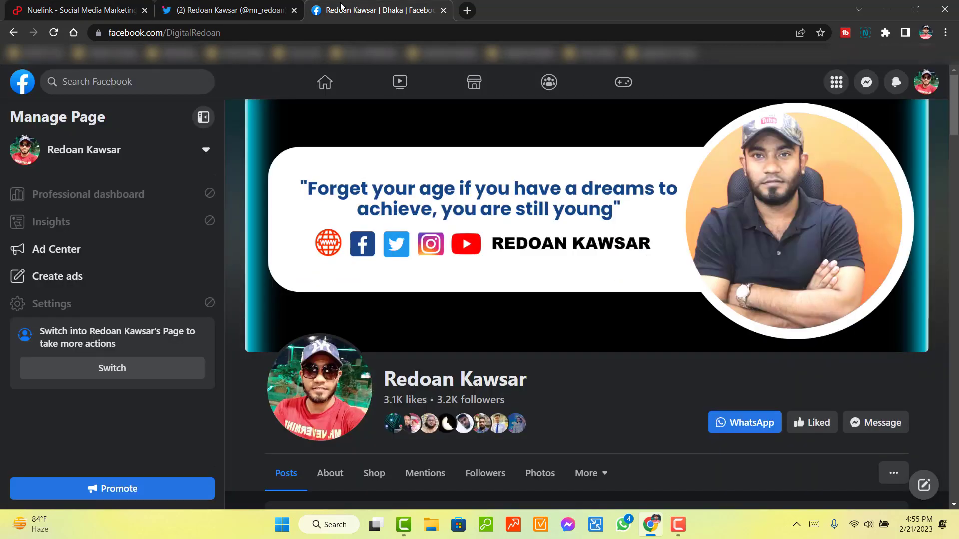
left_click(106, 10)
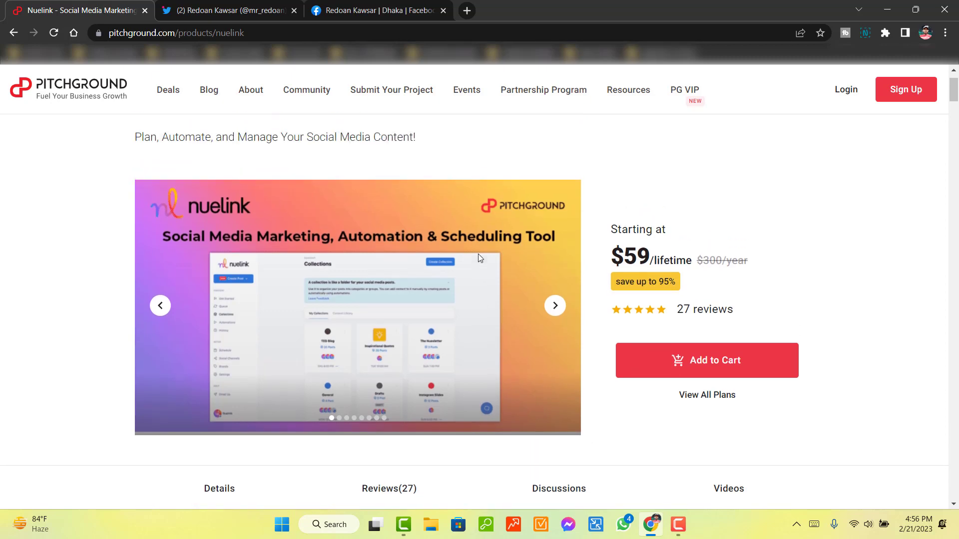
scroll(481, 259, "up", 1)
left_click(250, 7)
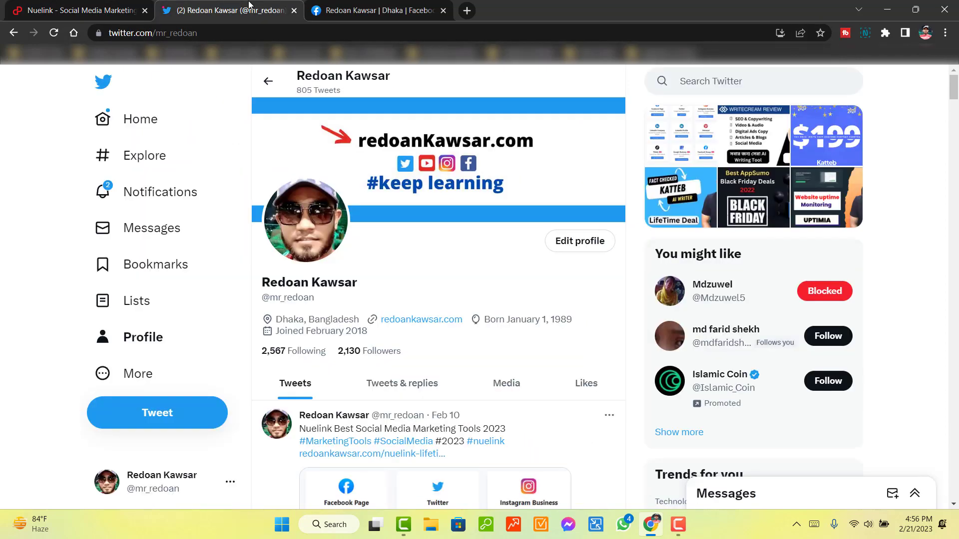
left_click(407, 15)
scroll(571, 425, "down", 5)
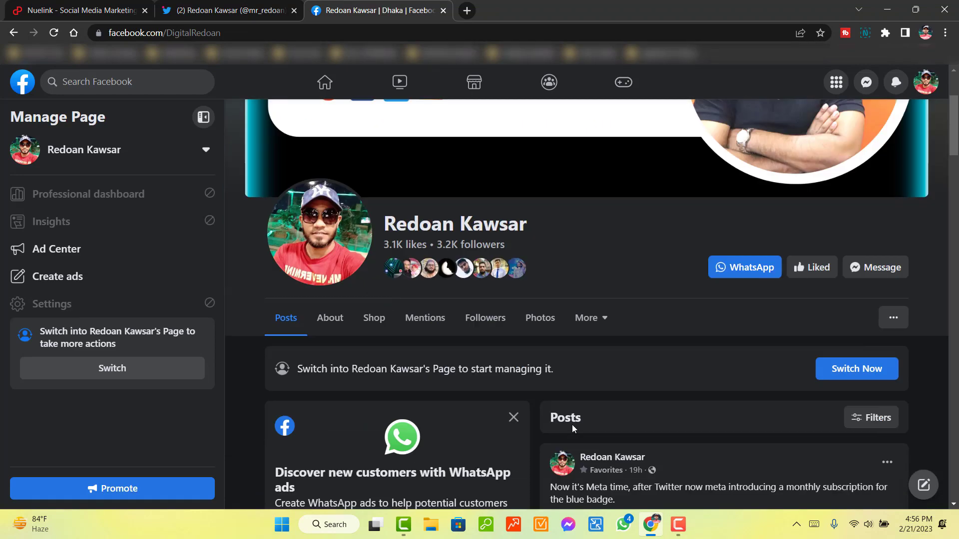
scroll(573, 425, "down", 5)
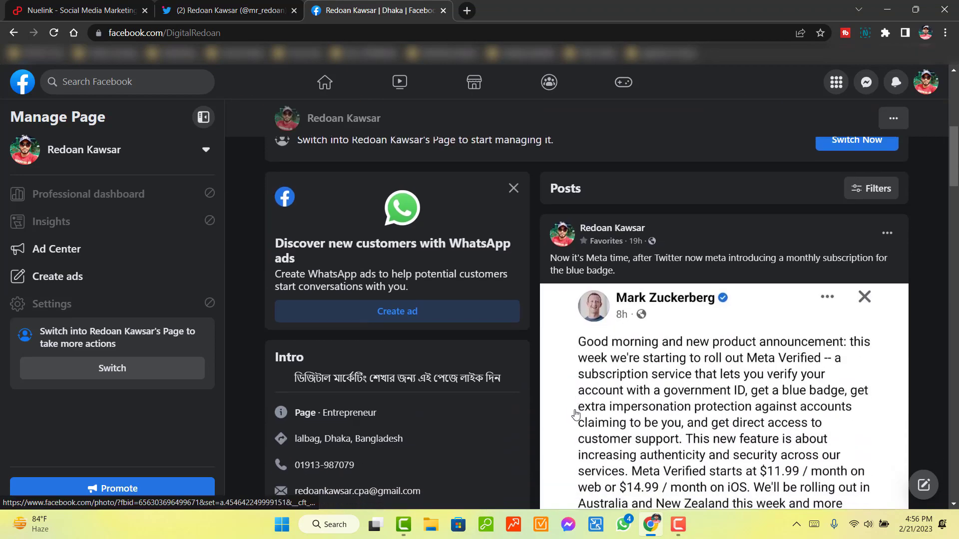
scroll(575, 417, "up", 4)
scroll(575, 414, "up", 5)
left_click(91, 18)
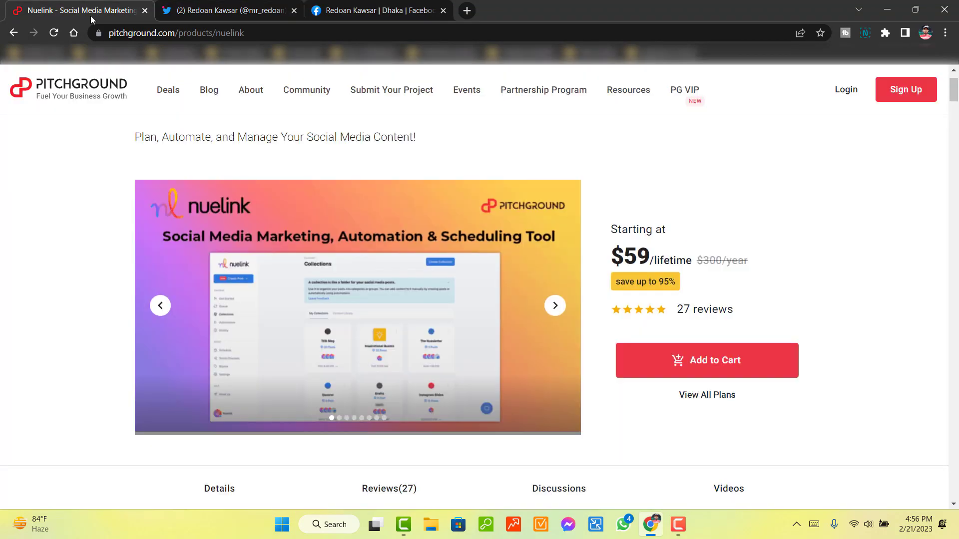
- Open the nuelink.com link in a new tab and examine Plan B (Business), highlighting its social channels and team members
scroll(725, 329, "down", 5)
scroll(726, 330, "down", 2)
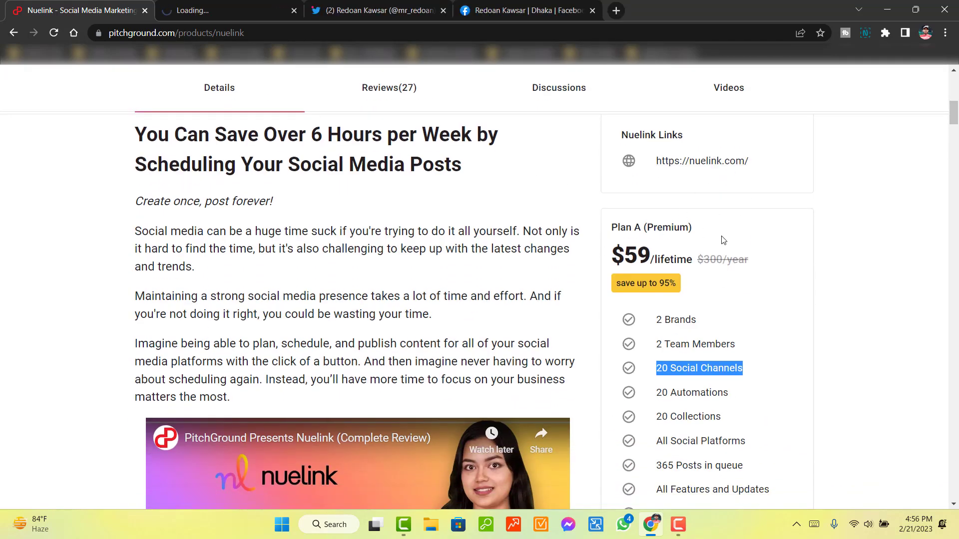
scroll(722, 240, "down", 10)
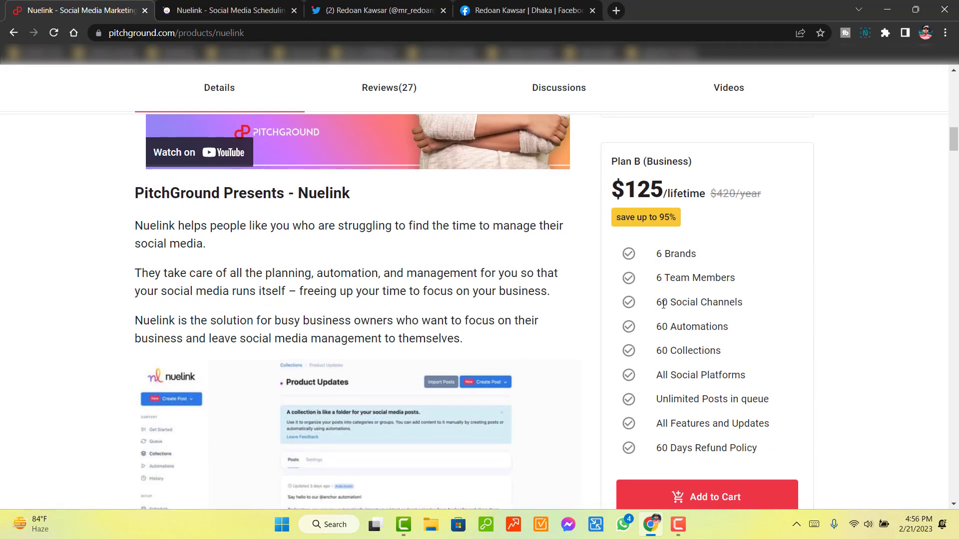
left_click_drag(656, 303, 767, 304)
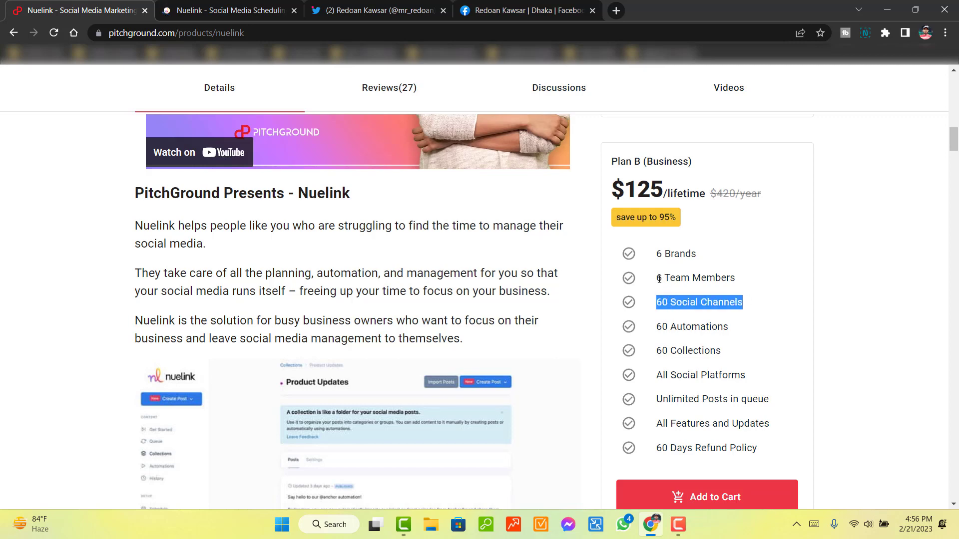
left_click_drag(656, 278, 749, 280)
- Examine the Plan C (Agency) features, highlighting its team members and social channels
scroll(729, 326, "down", 7)
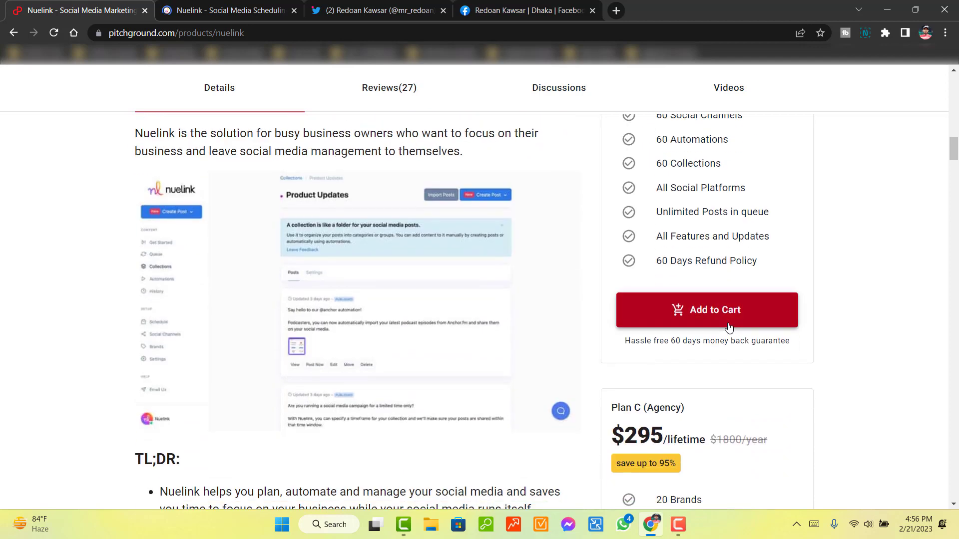
scroll(729, 327, "down", 2)
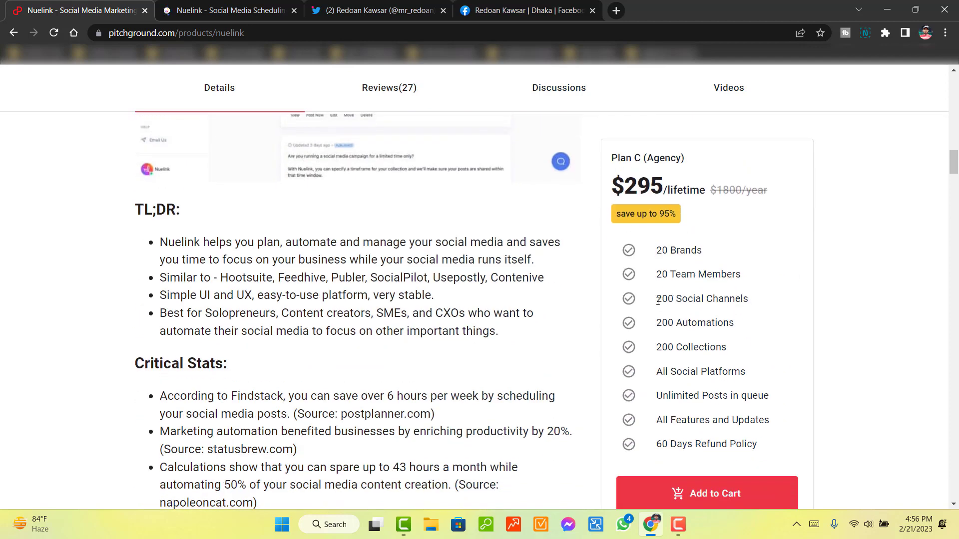
left_click_drag(656, 275, 753, 274)
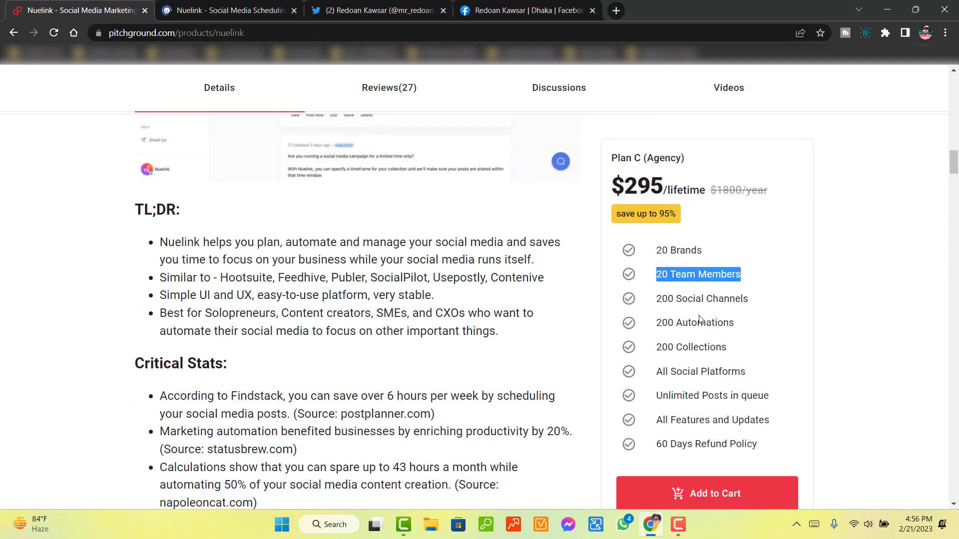
left_click_drag(660, 303, 764, 305)
- Examine the price and features of Plan D (Agency Plus) on the deal page
scroll(764, 305, "down", 9)
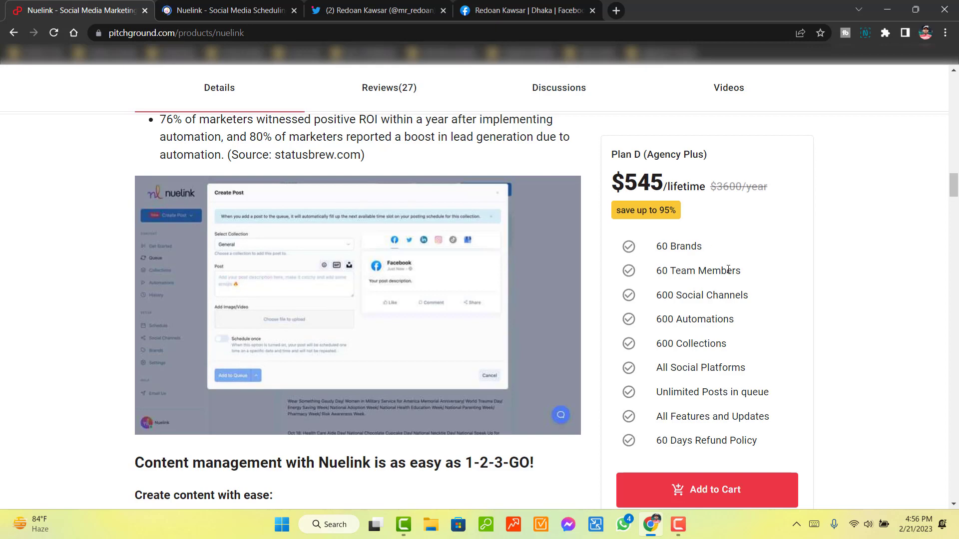
scroll(703, 266, "down", 7)
left_click_drag(610, 214, 739, 215)
left_click(626, 243)
scroll(663, 283, "up", 5)
- View the pricing on the Nuelink website and highlight the Standard plan's monthly price and social channels
left_click(221, 7)
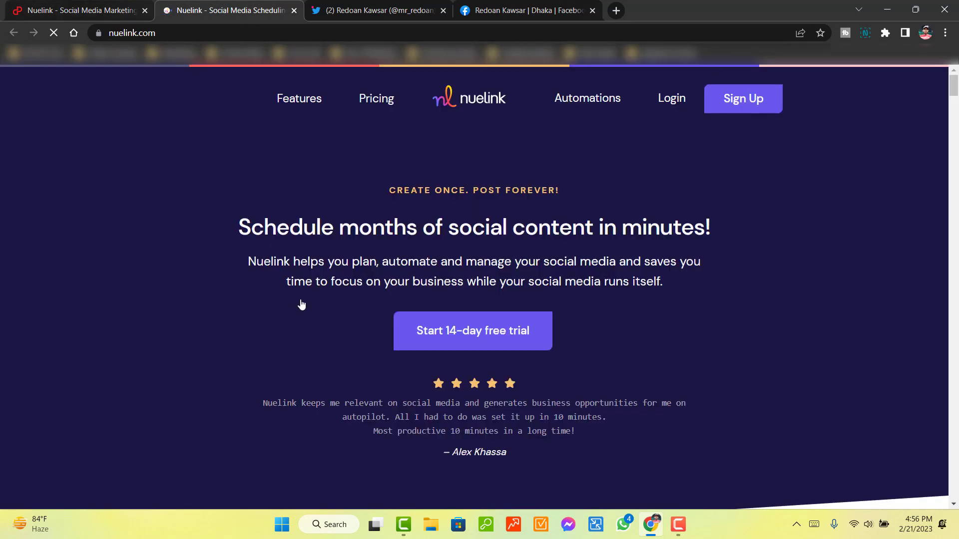
left_click(376, 100)
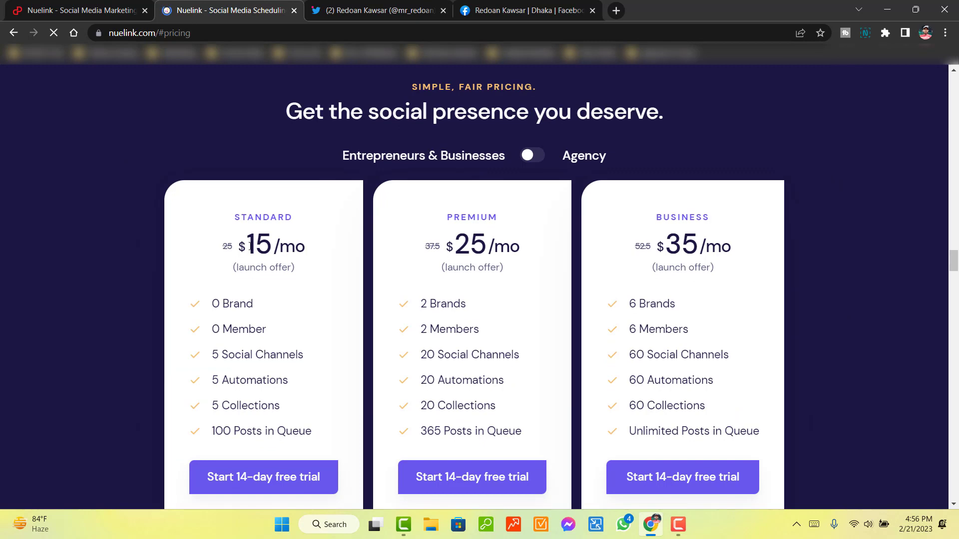
left_click_drag(249, 246, 268, 244)
left_click_drag(212, 356, 313, 352)
- Return to the PitchGround deal page and review the lifetime plans back up to Plan A for comparison
left_click(109, 6)
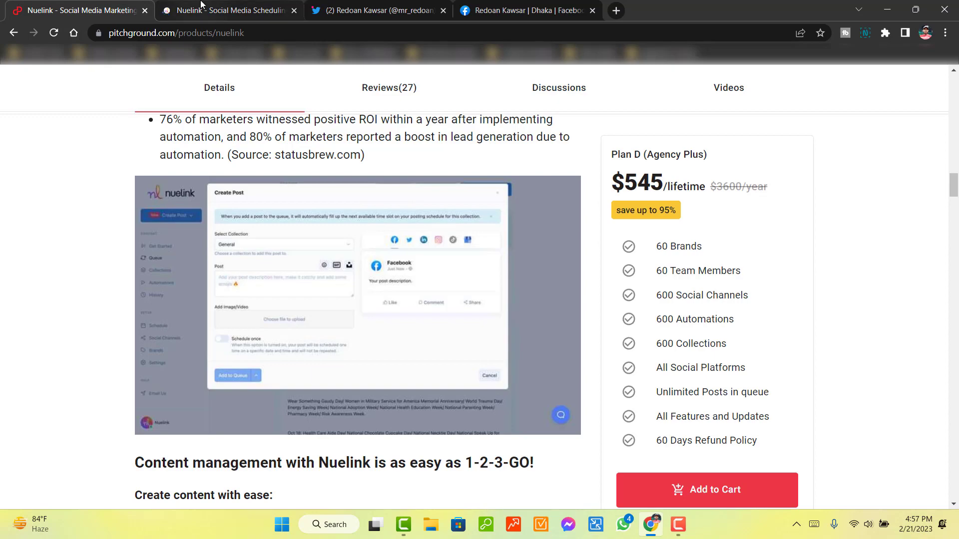
scroll(431, 243, "up", 8)
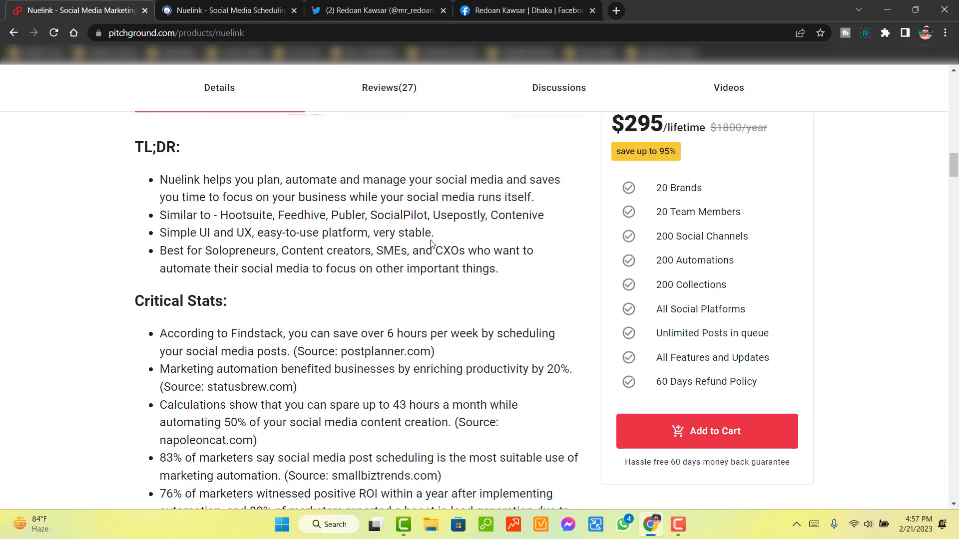
scroll(744, 291, "up", 20)
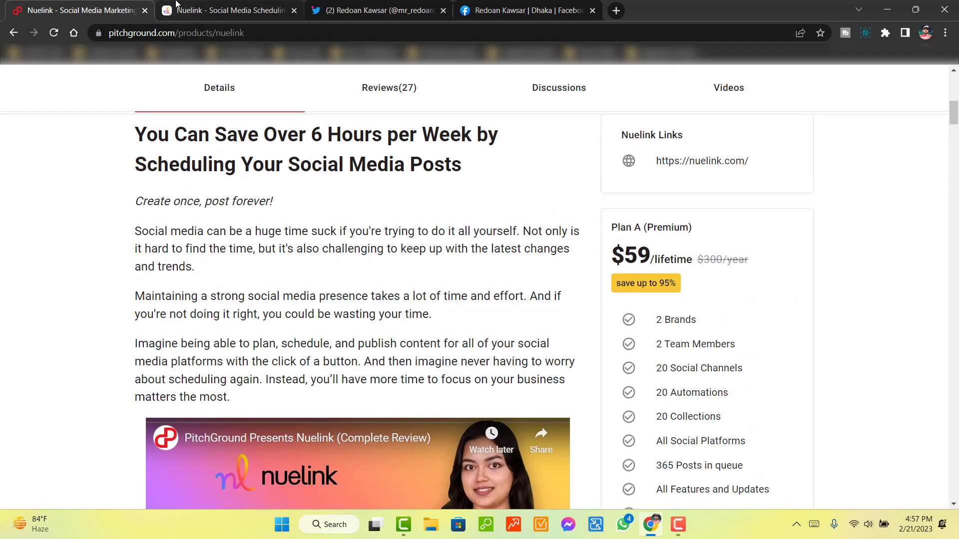
- Go back to the Nuelink website and log in to the account with the prefilled credentials
key("ctrl+Tab")
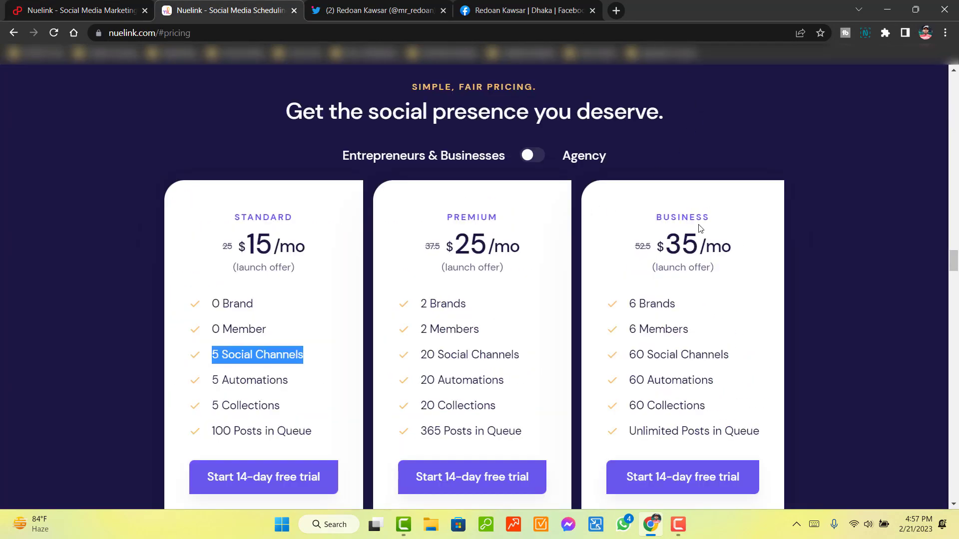
scroll(700, 228, "up", 5)
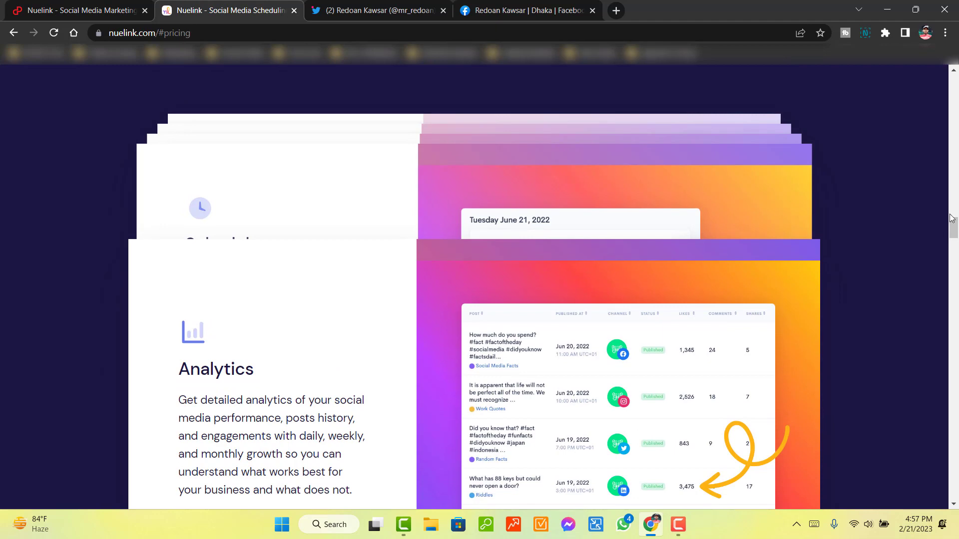
scroll(951, 218, "up", 15)
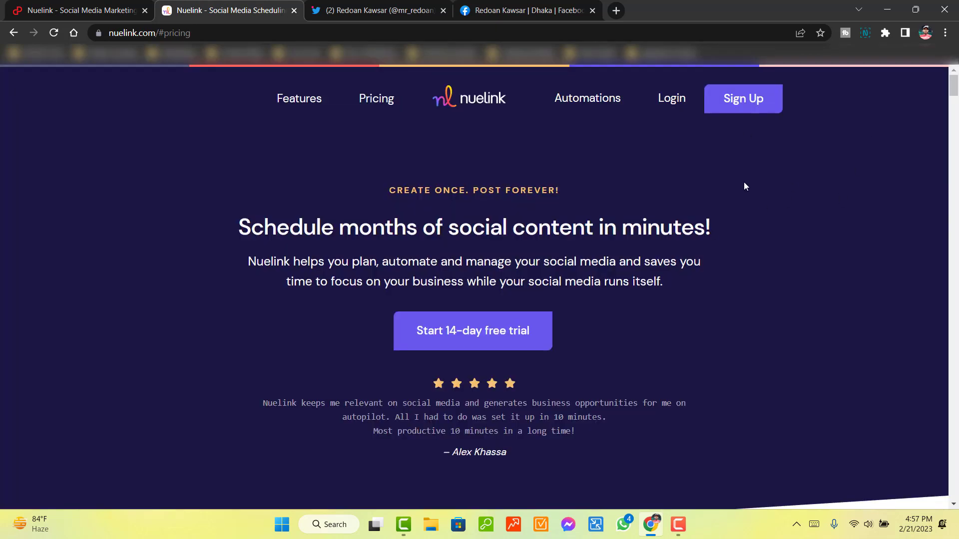
left_click(670, 100)
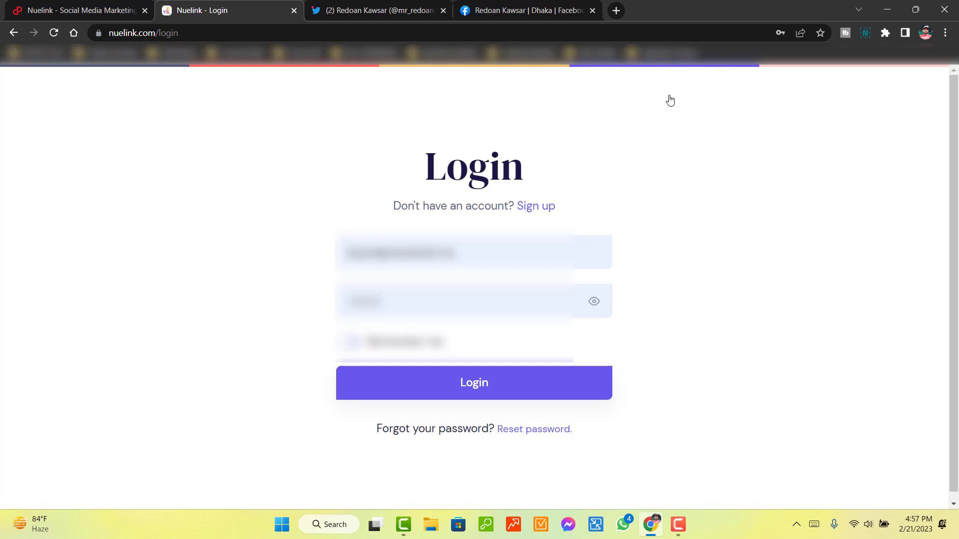
left_click(481, 386)
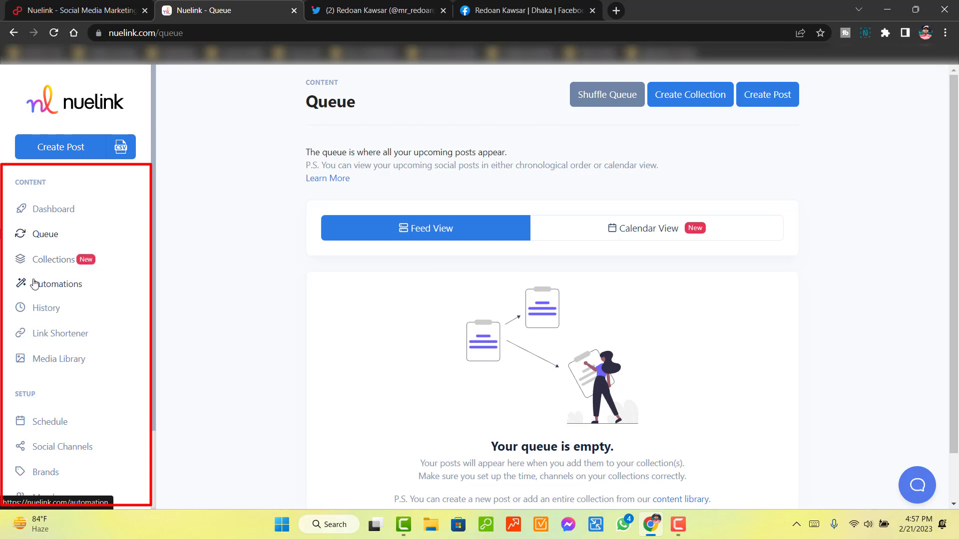
- Look through the content and setup sections of the Nuelink dashboard and open the Members page
scroll(65, 281, "down", 1)
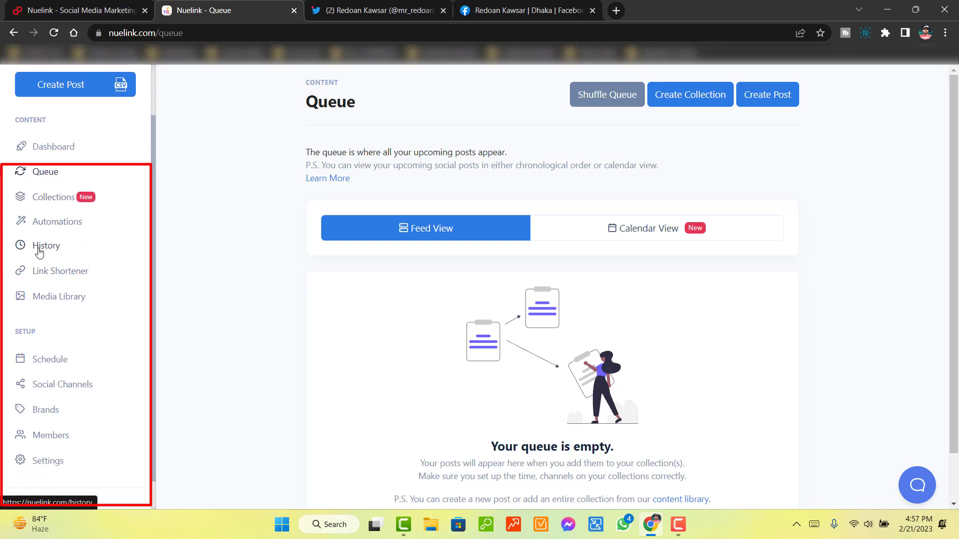
scroll(106, 251, "down", 1)
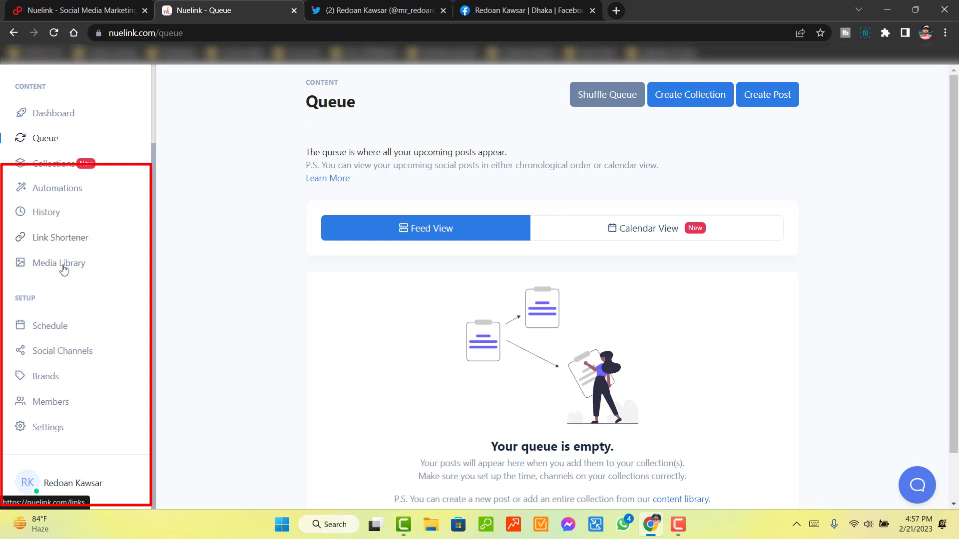
scroll(78, 261, "down", 1)
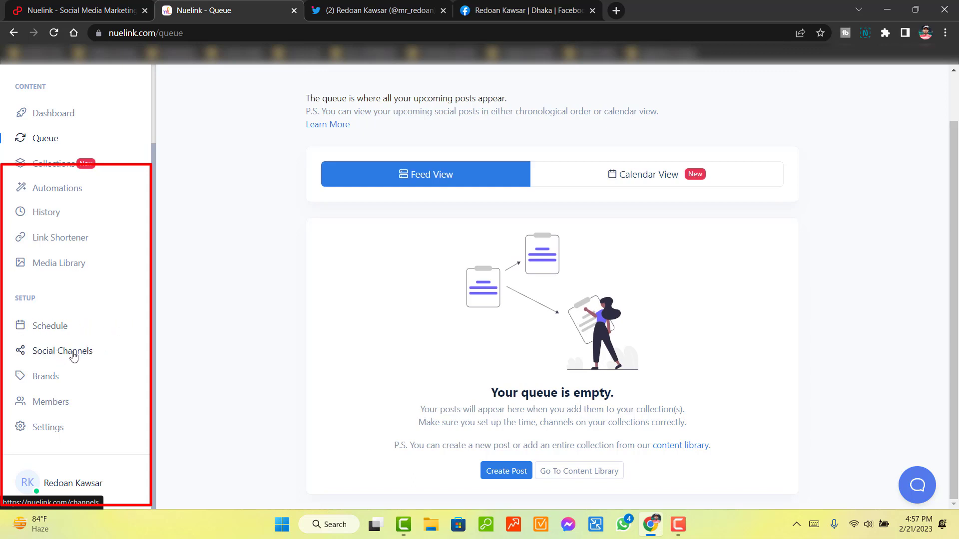
left_click(59, 402)
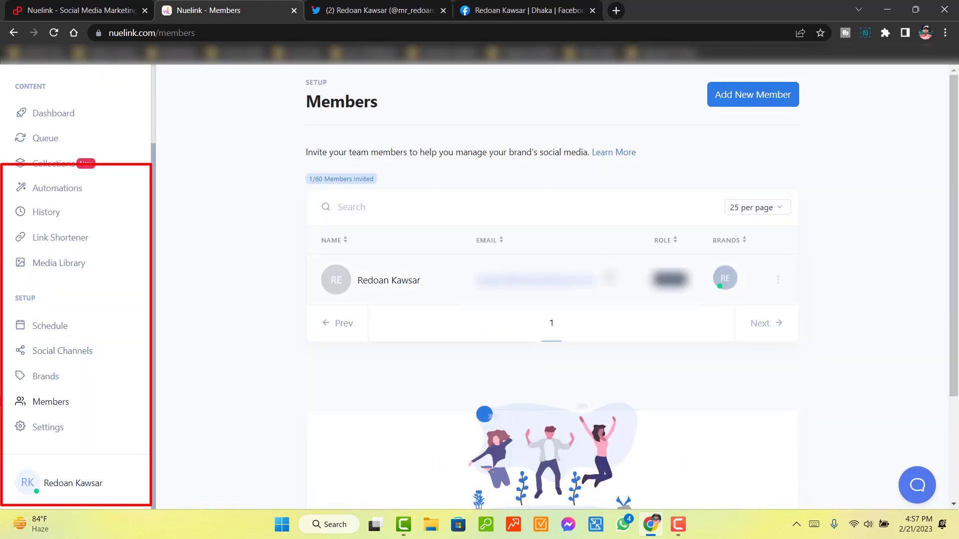
- Go to the Social Channels page and open the list of channels that can be connected
left_click(13, 34)
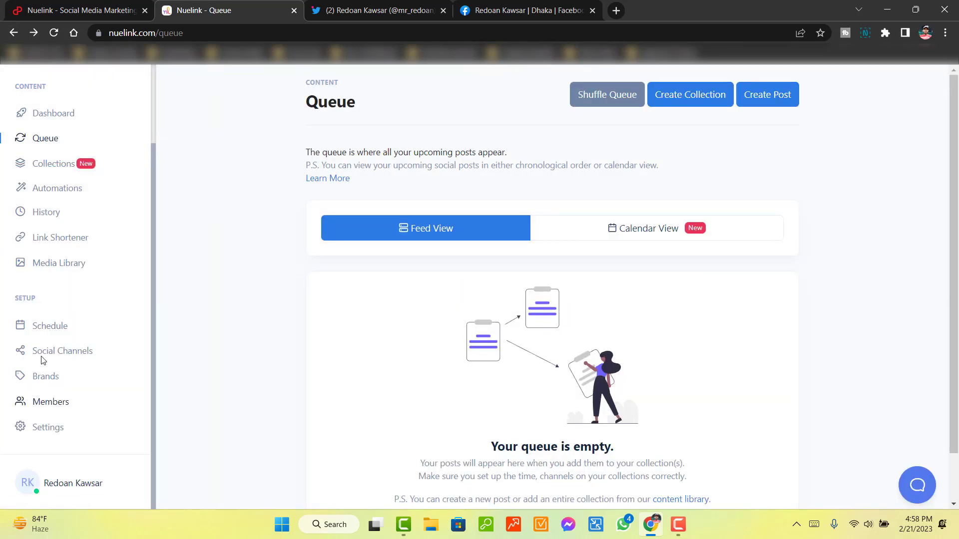
scroll(45, 389, "down", 1)
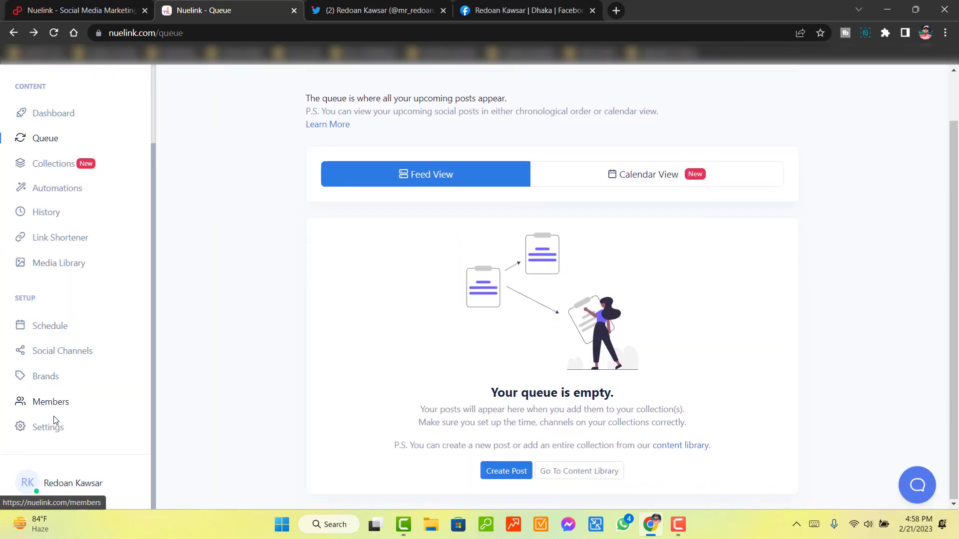
left_click(49, 353)
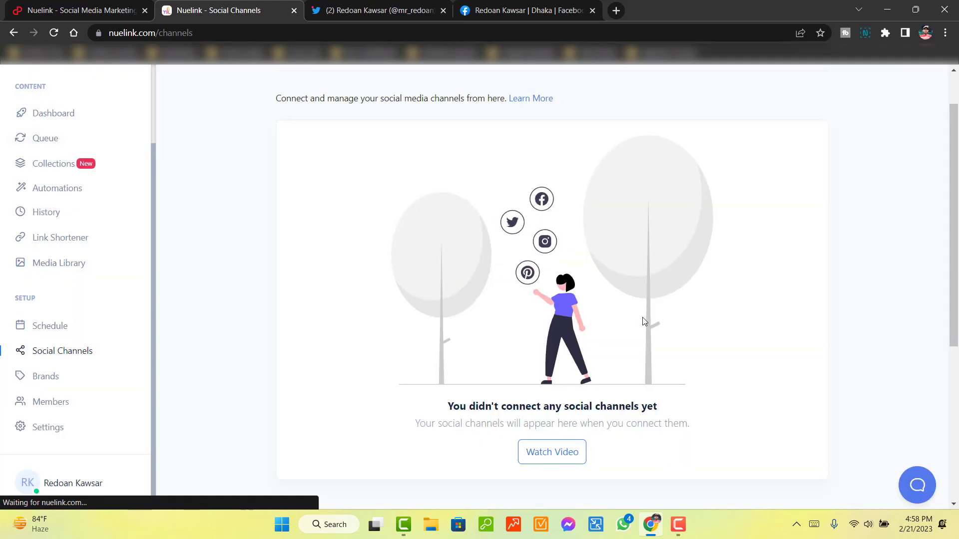
scroll(594, 213, "up", 1)
left_click(796, 98)
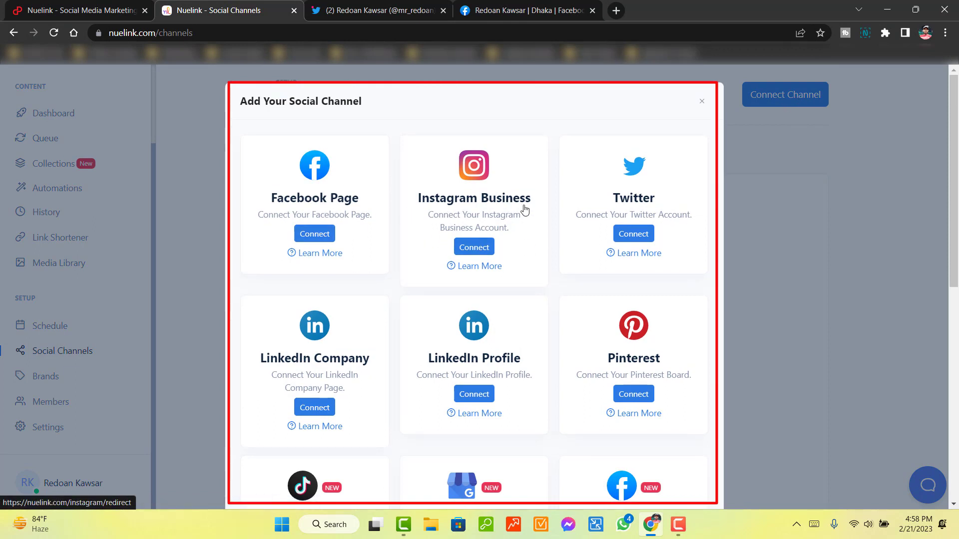
- Look through the connectable social channels from Facebook Page down to Slack and return to the start of the list
scroll(307, 257, "down", 2)
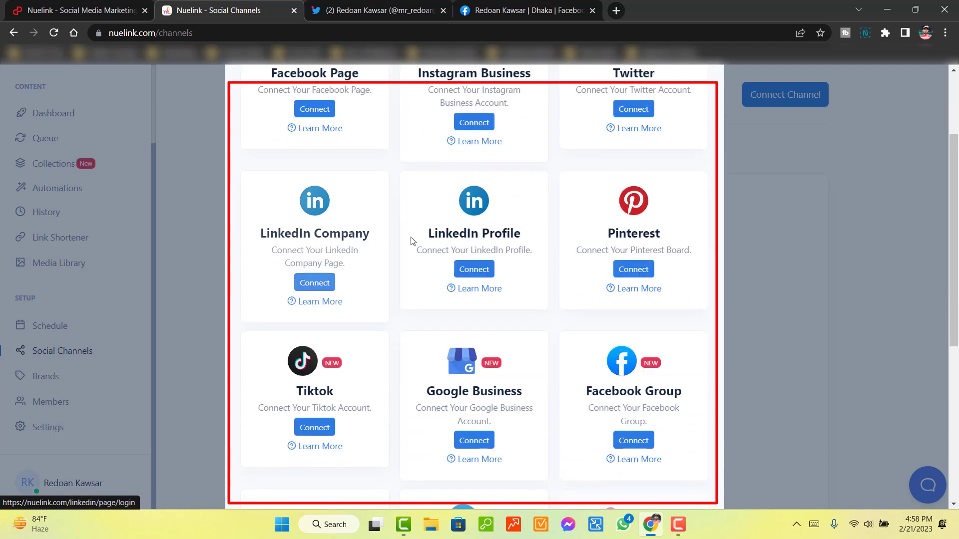
scroll(379, 346, "down", 2)
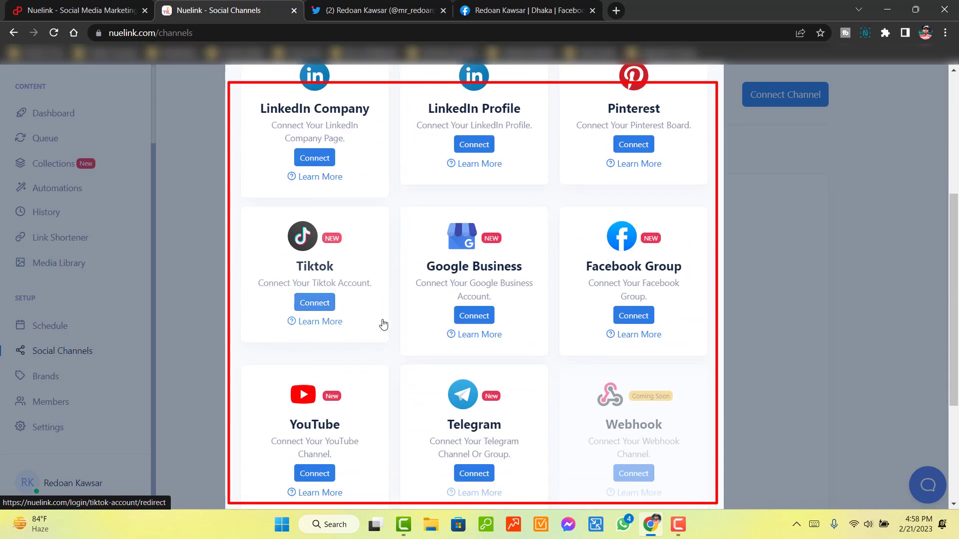
scroll(584, 323, "down", 3)
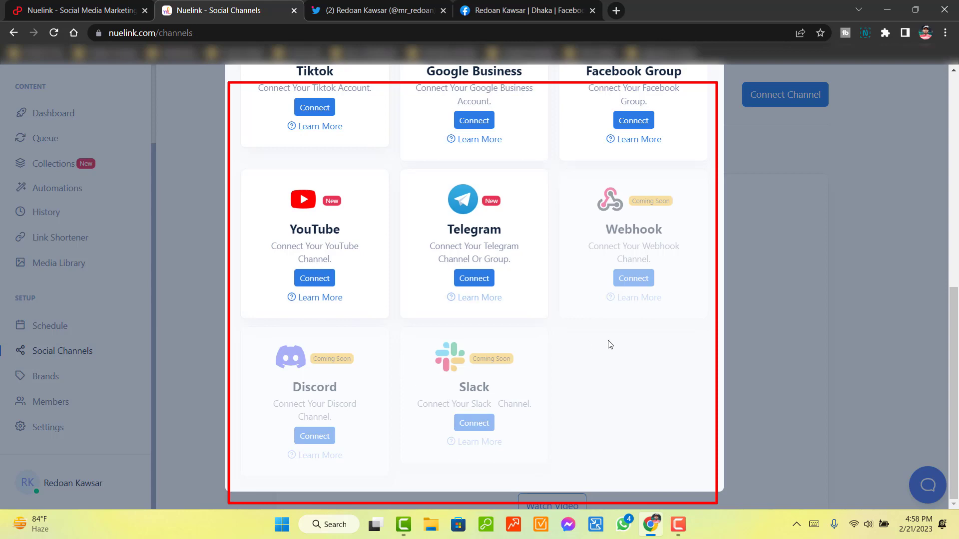
scroll(610, 344, "up", 6)
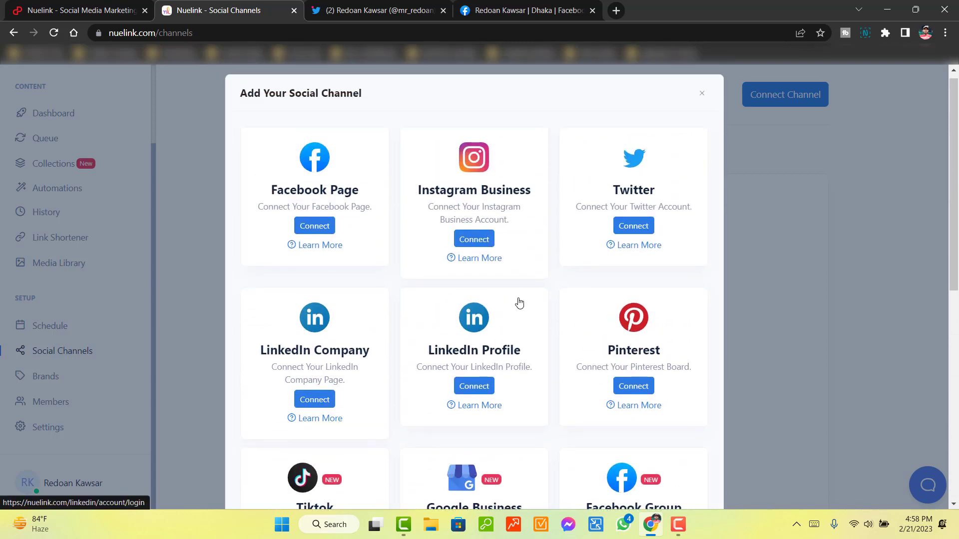
left_click(340, 15)
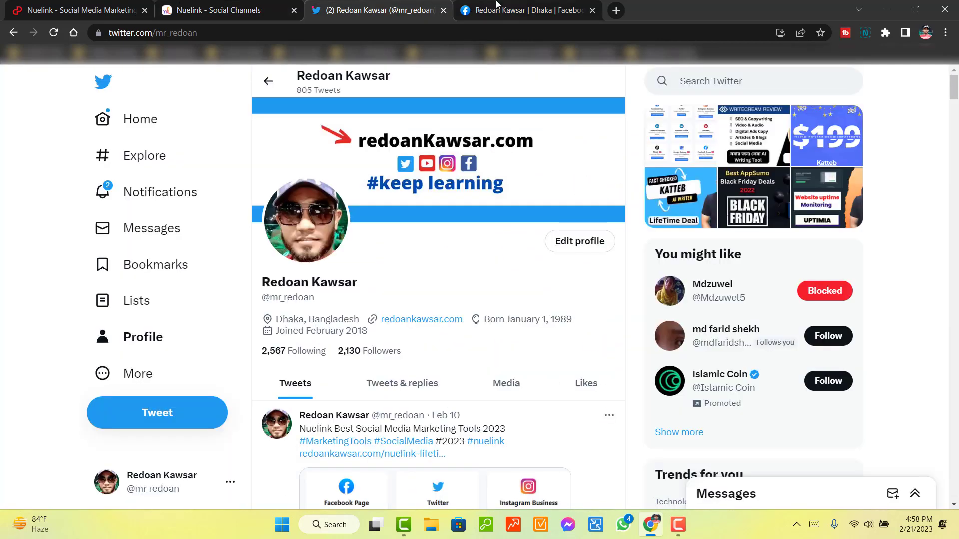
left_click(497, 6)
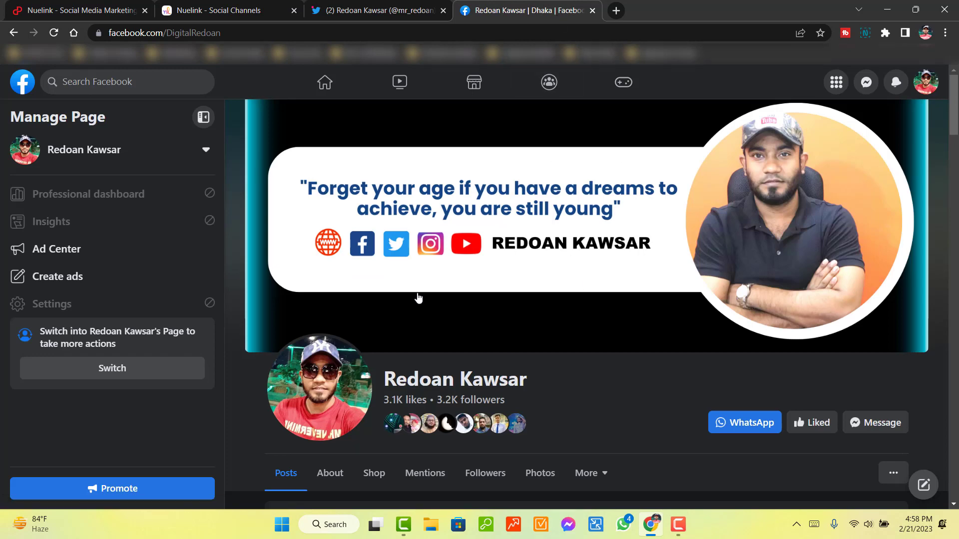
left_click(592, 11)
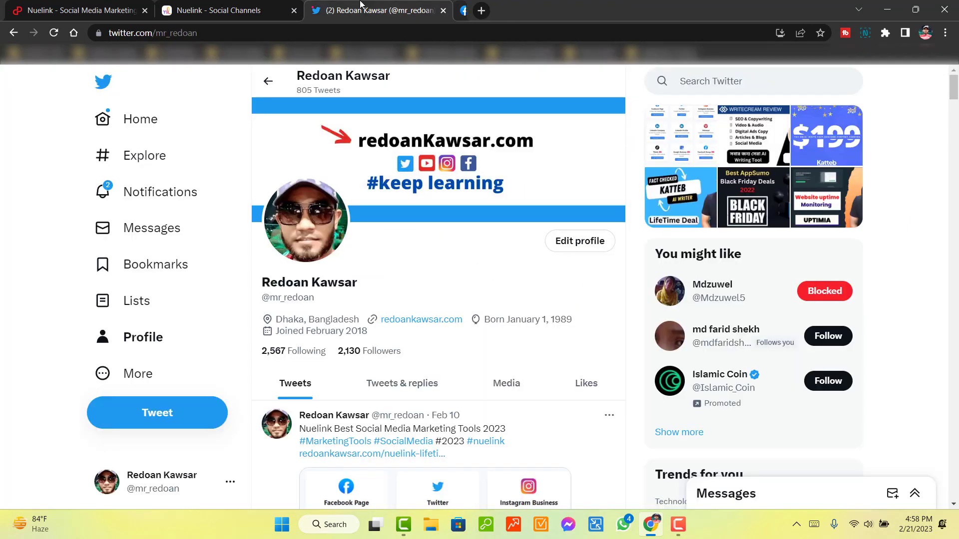
left_click(240, 4)
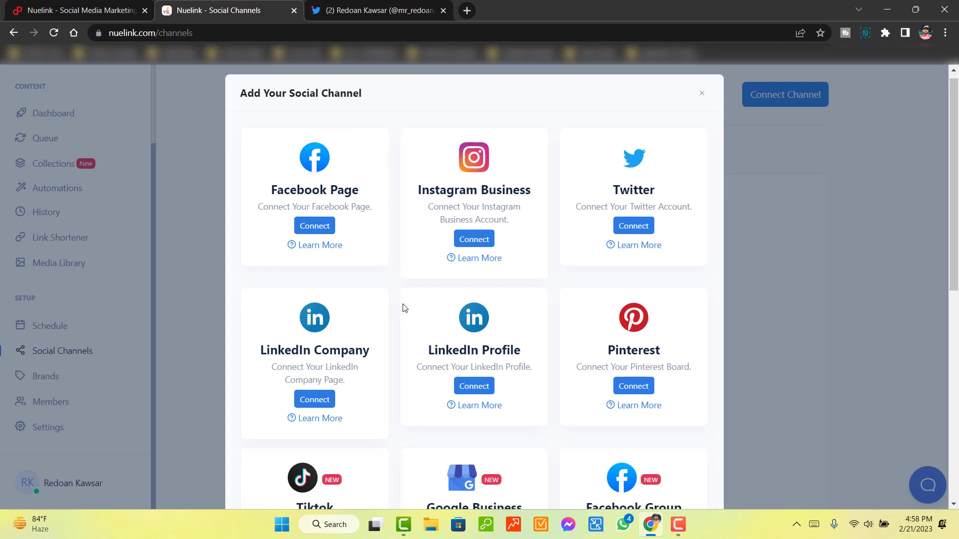
- Connect the Twitter channel by reviewing the requested account permissions and authorizing Nuelink
left_click(633, 230)
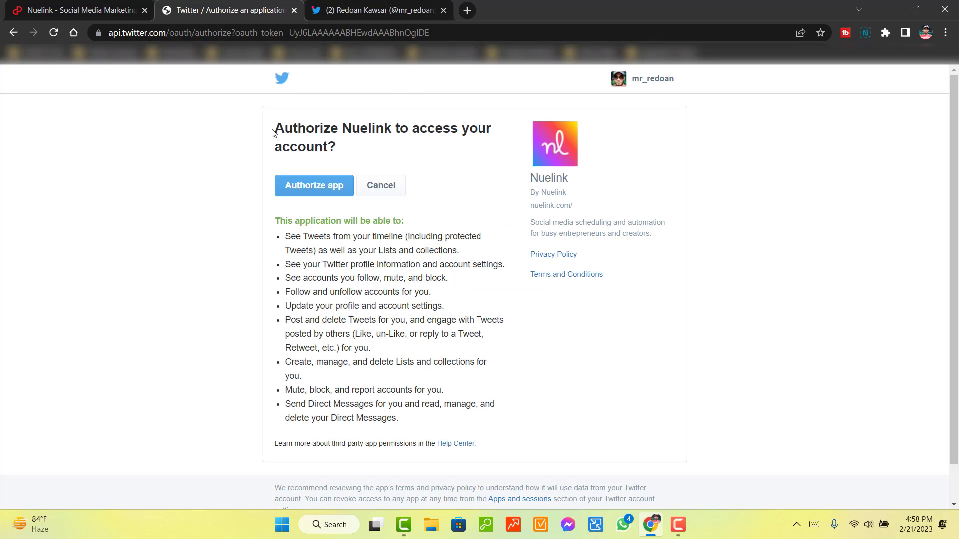
left_click_drag(290, 236, 468, 233)
left_click_drag(288, 264, 413, 264)
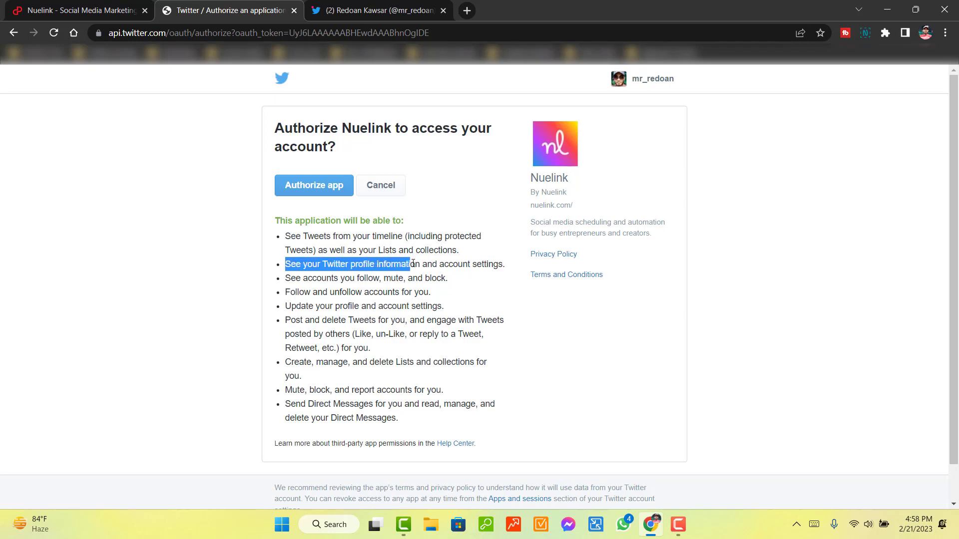
left_click_drag(297, 294, 417, 291)
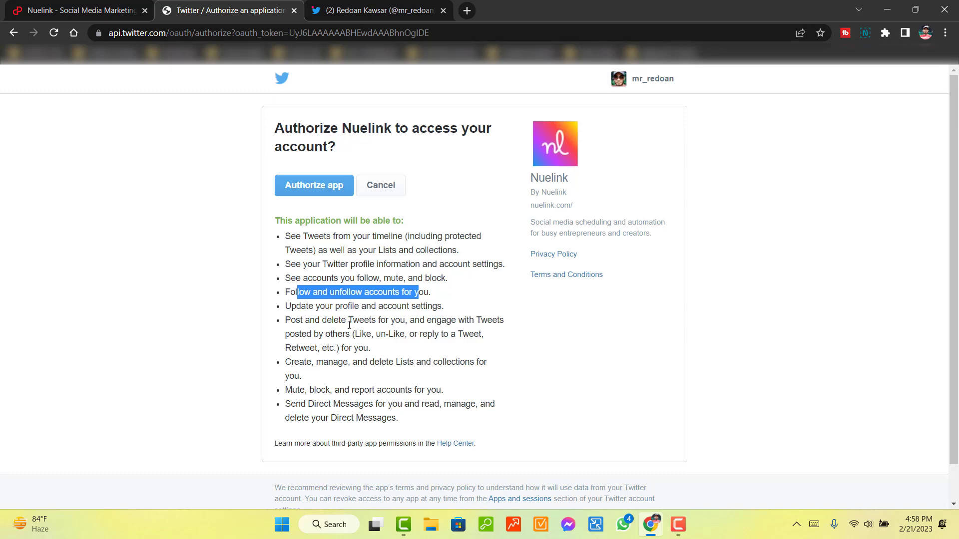
scroll(349, 324, "down", 1)
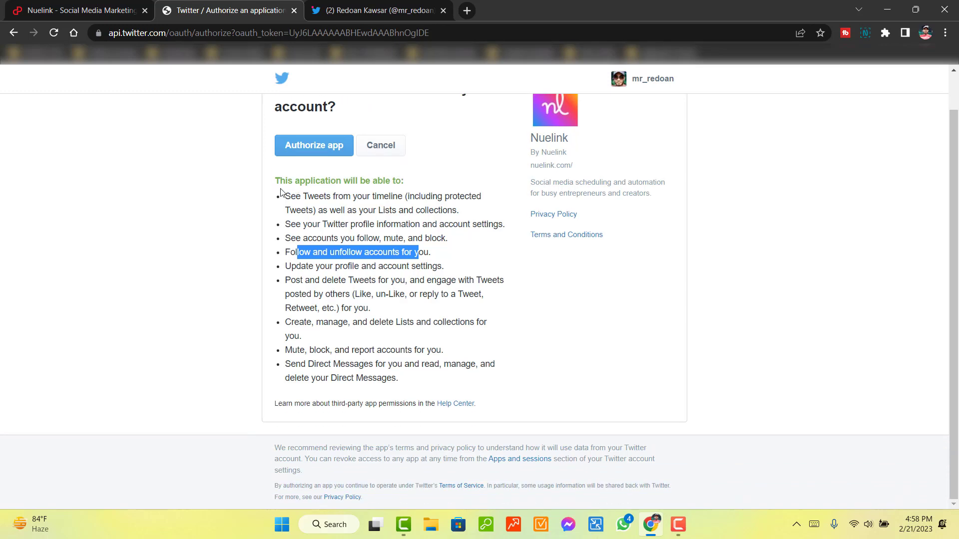
left_click_drag(281, 192, 415, 385)
left_click(310, 248)
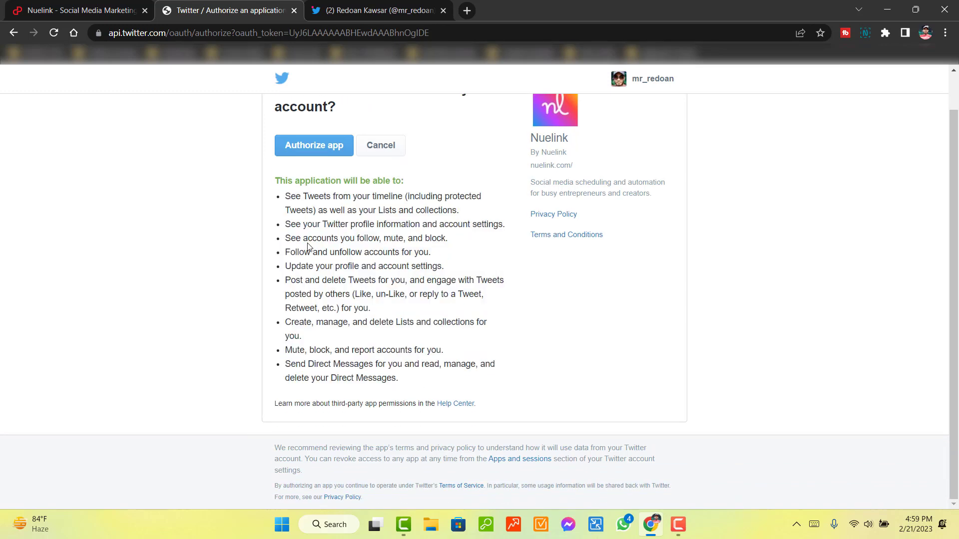
left_click(317, 155)
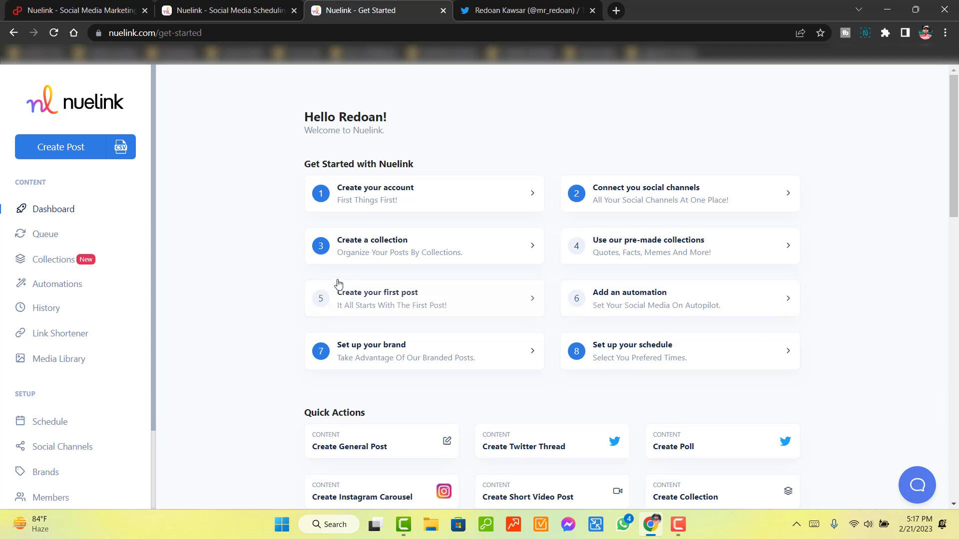
- Open the Collections page and look over the existing Twitter collection
left_click(65, 264)
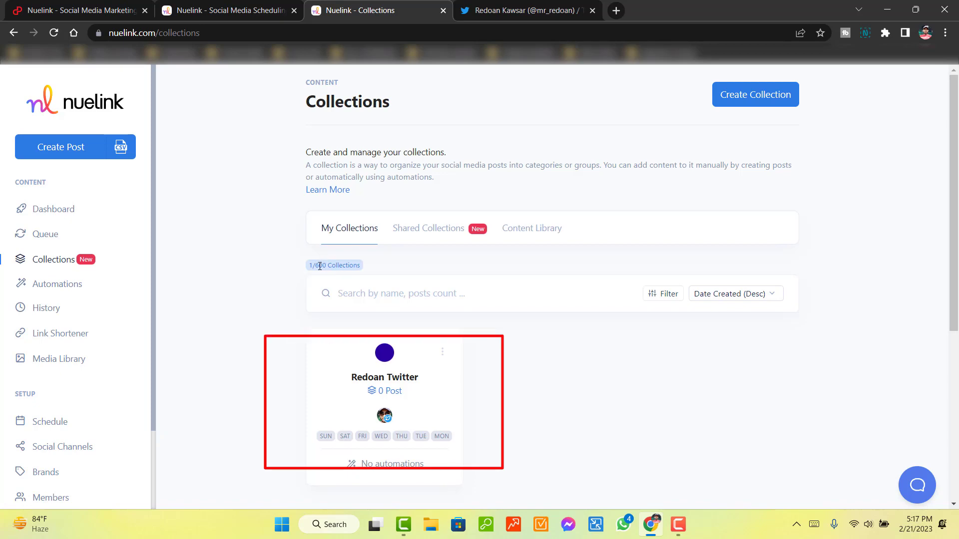
scroll(414, 330, "down", 3)
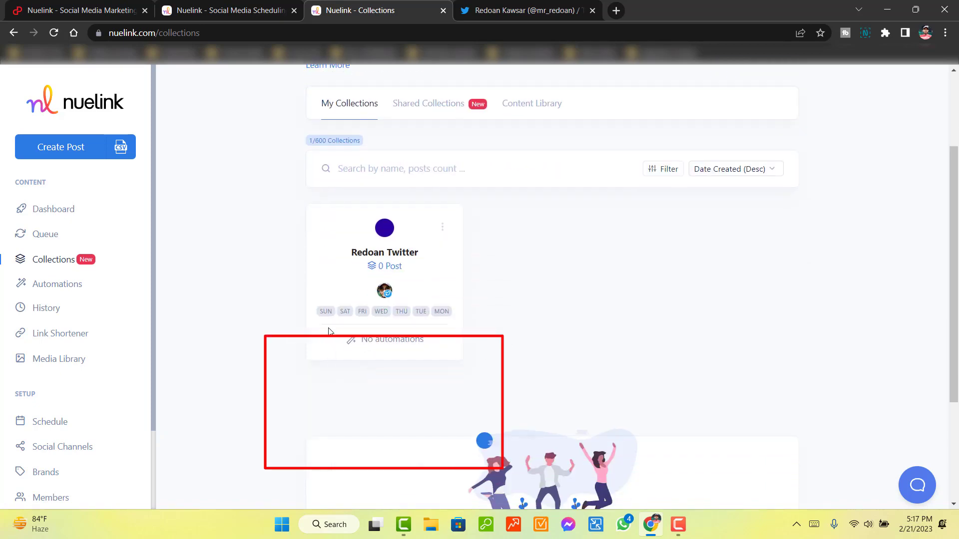
scroll(393, 355, "up", 3)
- Start a new collection, assign the connected Twitter account as its social channel, and look over the remaining options
left_click(742, 95)
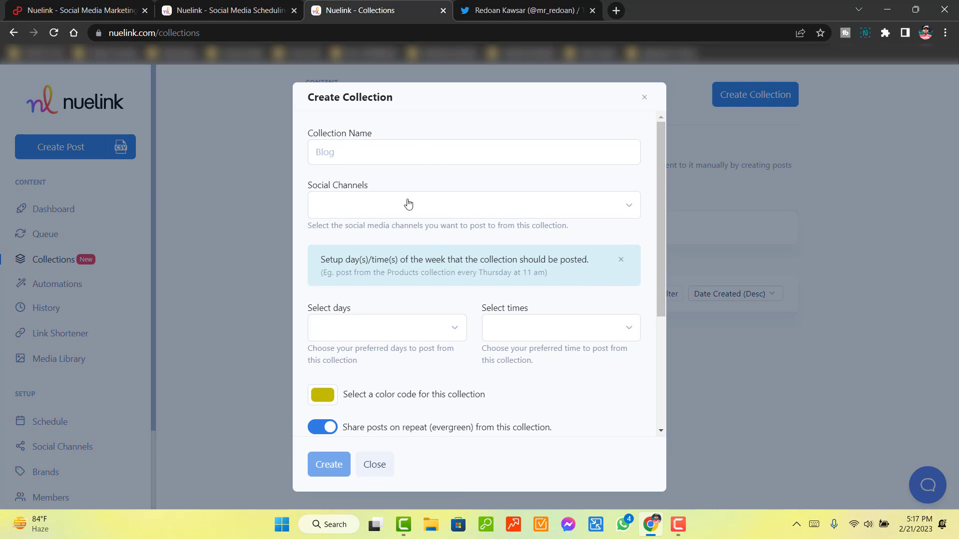
left_click(409, 205)
left_click(355, 236)
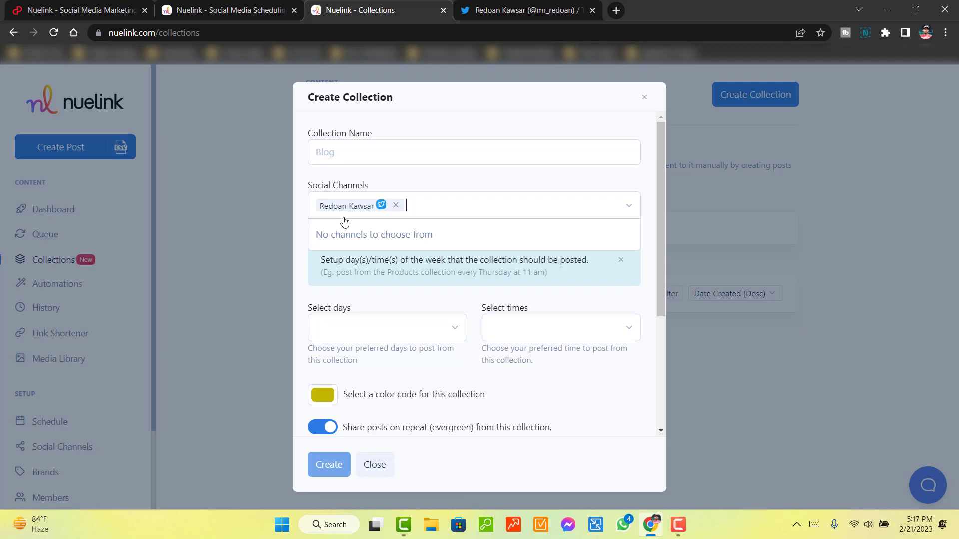
scroll(388, 299, "down", 3)
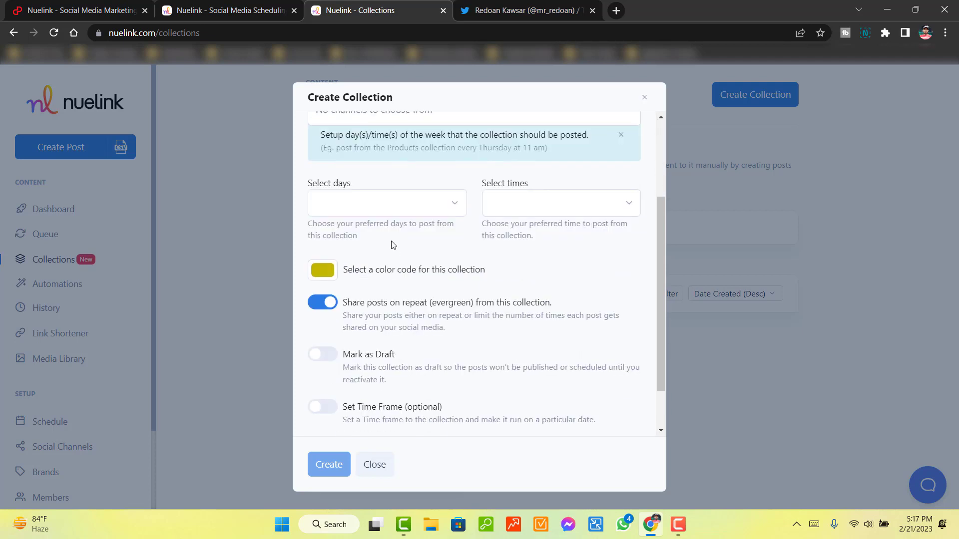
scroll(356, 204, "up", 1)
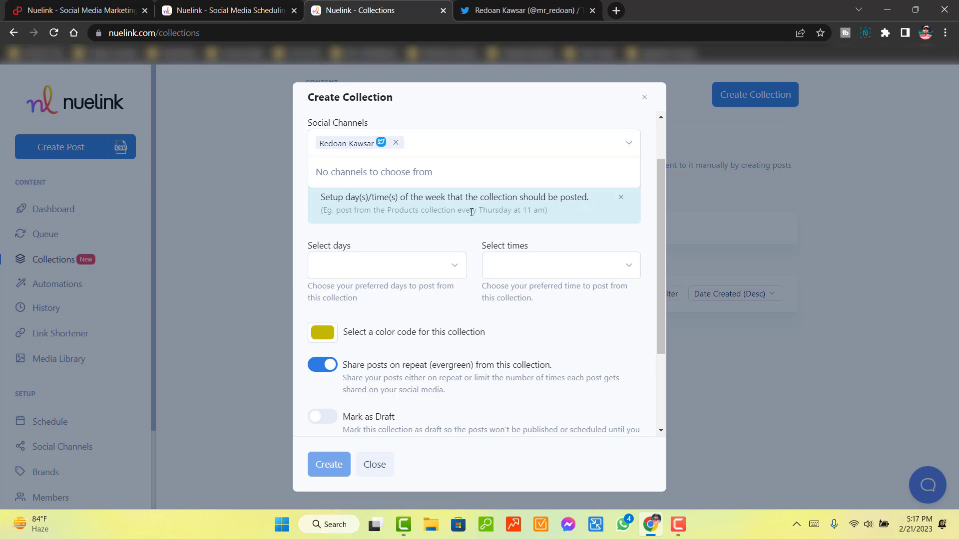
- Set the new collection's posting days to Monday, Wednesday, Sunday, Friday, Thursday and Tuesday
left_click(386, 264)
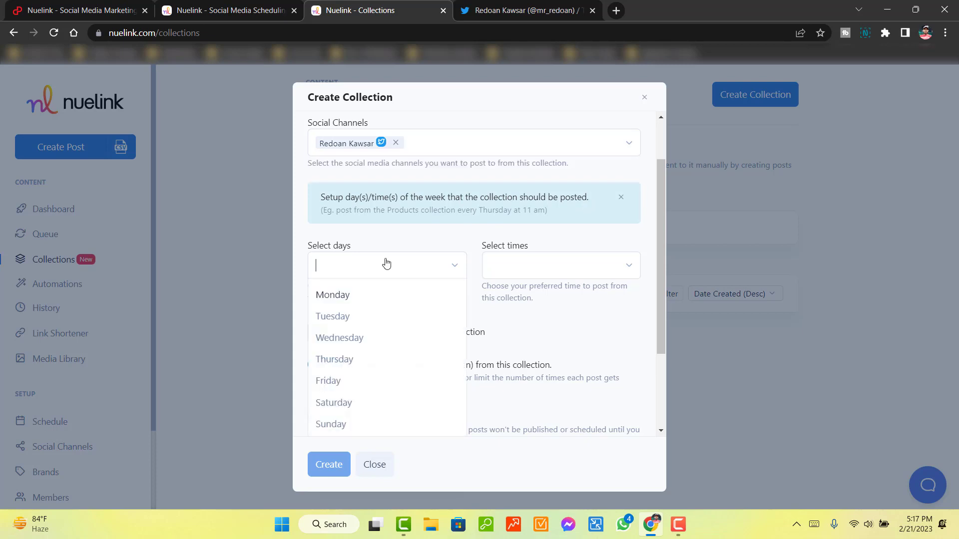
scroll(388, 280, "down", 2)
scroll(389, 312, "up", 4)
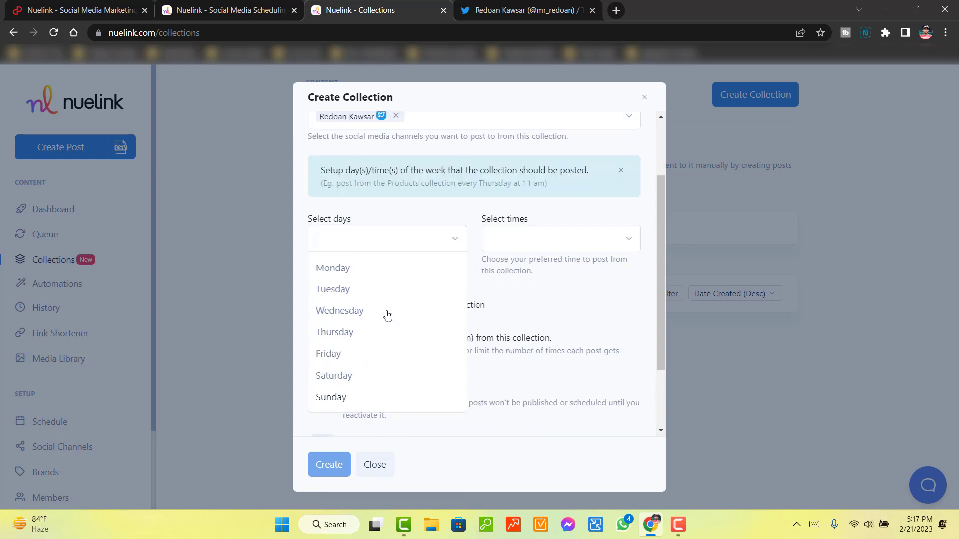
left_click(349, 361)
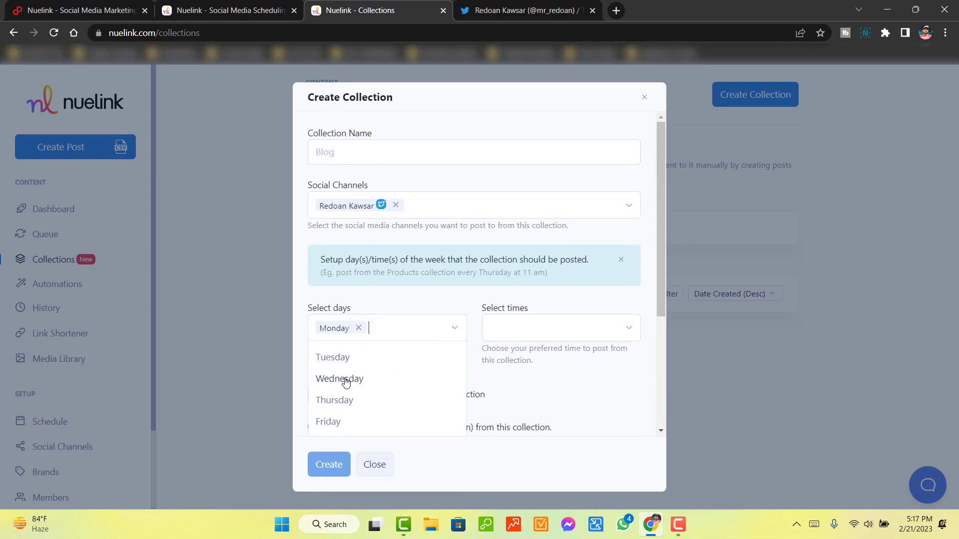
left_click(344, 379)
scroll(344, 387, "down", 1)
left_click(343, 394)
left_click(332, 348)
left_click(335, 325)
left_click(334, 320)
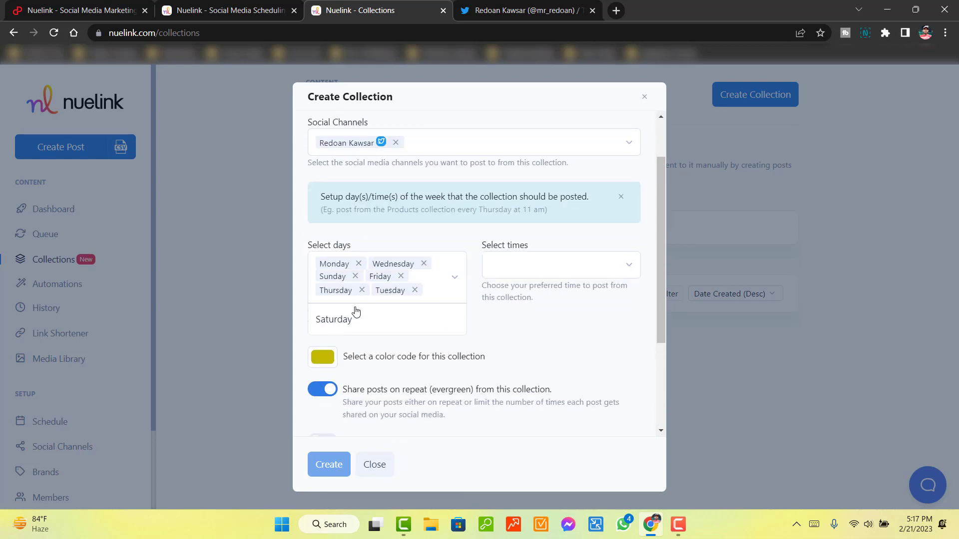
- Browse the available posting times and close the new collection form without creating it
left_click(557, 263)
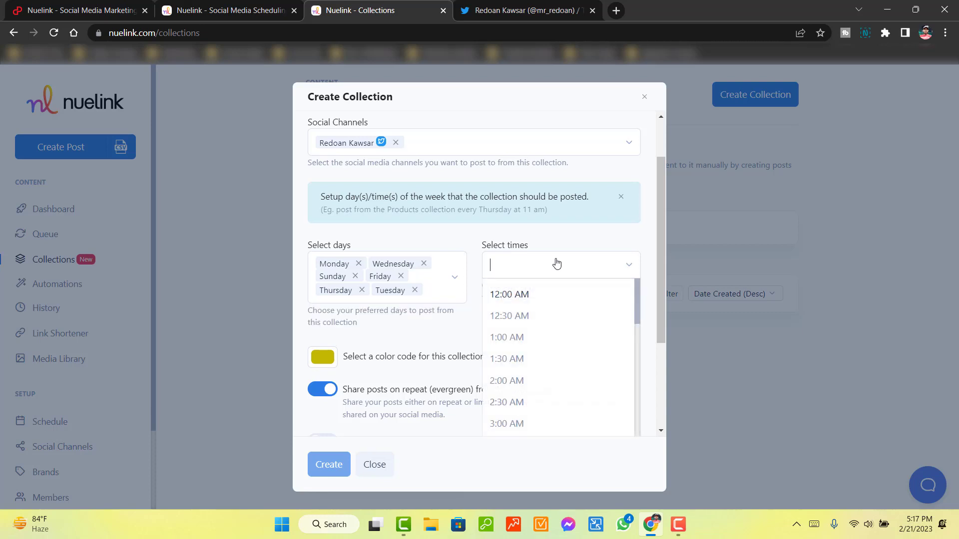
scroll(563, 300, "down", 5)
scroll(552, 366, "up", 5)
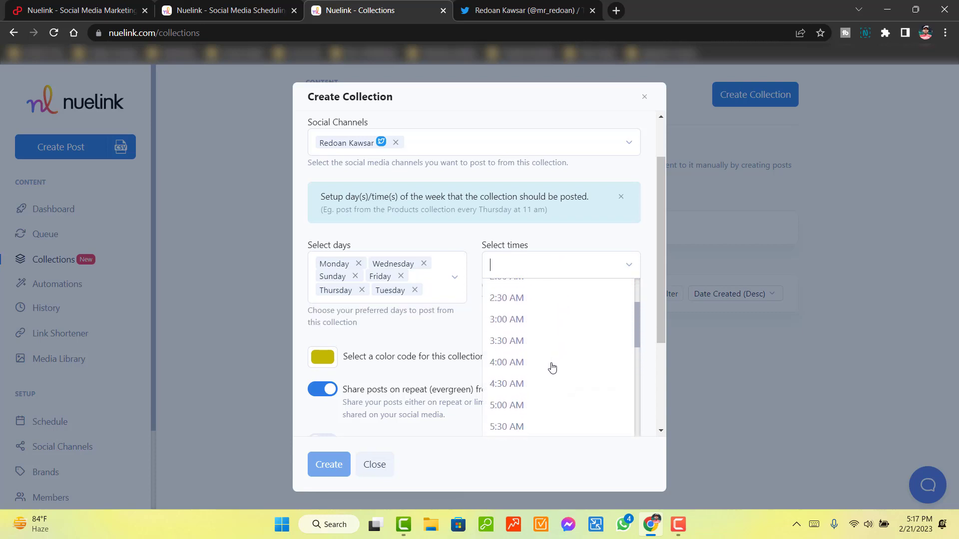
scroll(551, 320, "down", 4)
scroll(551, 325, "down", 8)
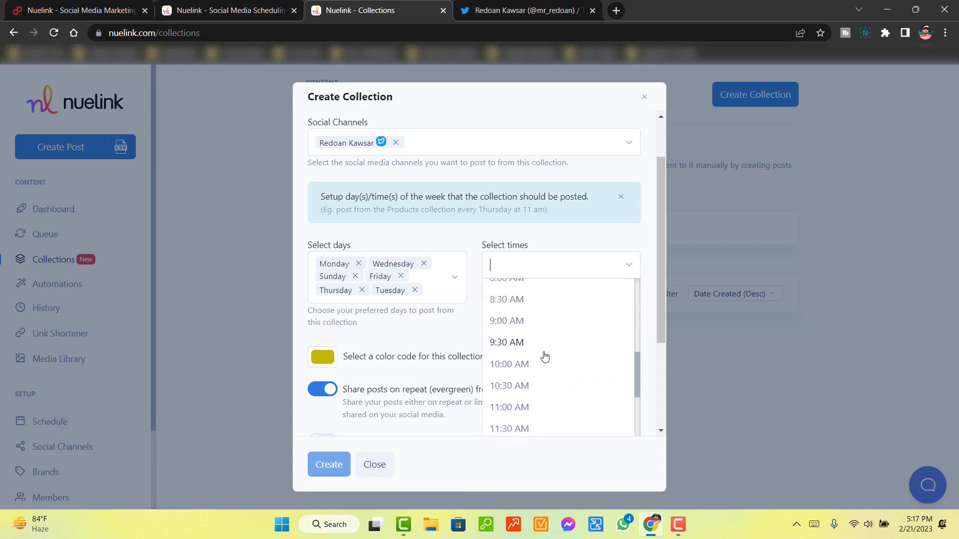
scroll(539, 392, "up", 4)
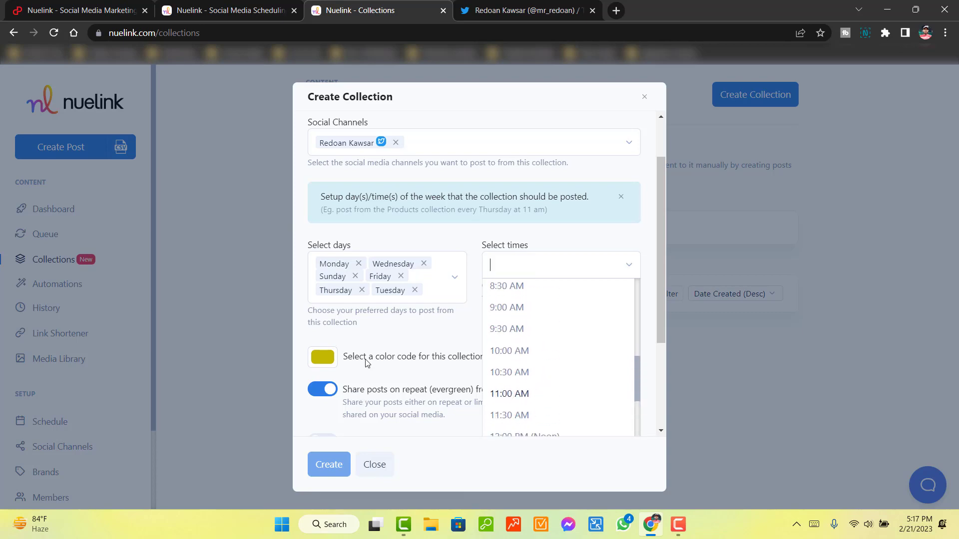
scroll(364, 364, "down", 3)
scroll(619, 122, "up", 4)
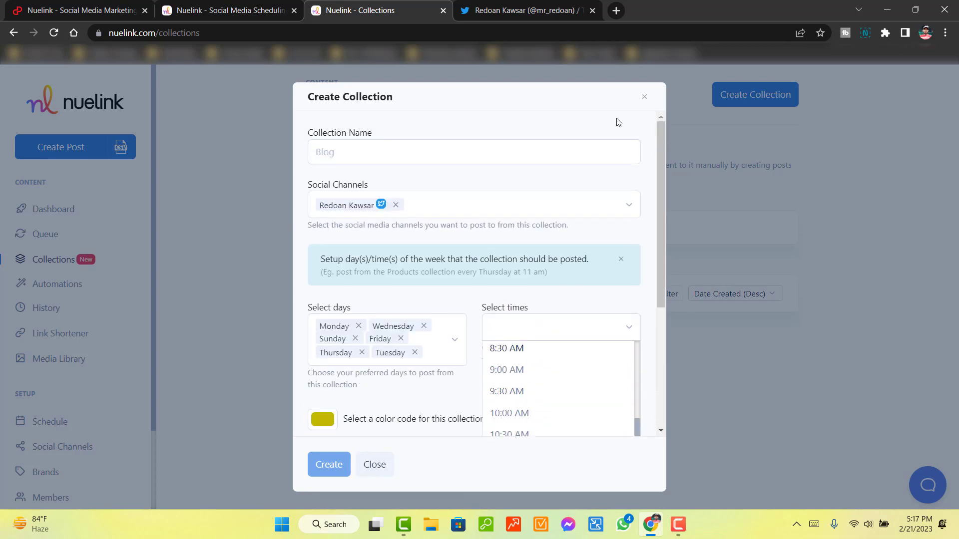
left_click(644, 97)
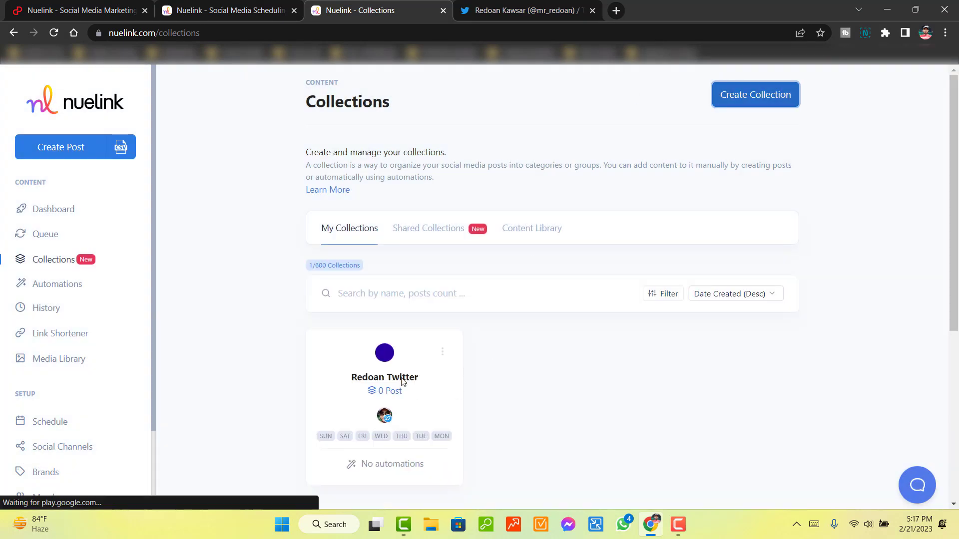
scroll(405, 366, "down", 2)
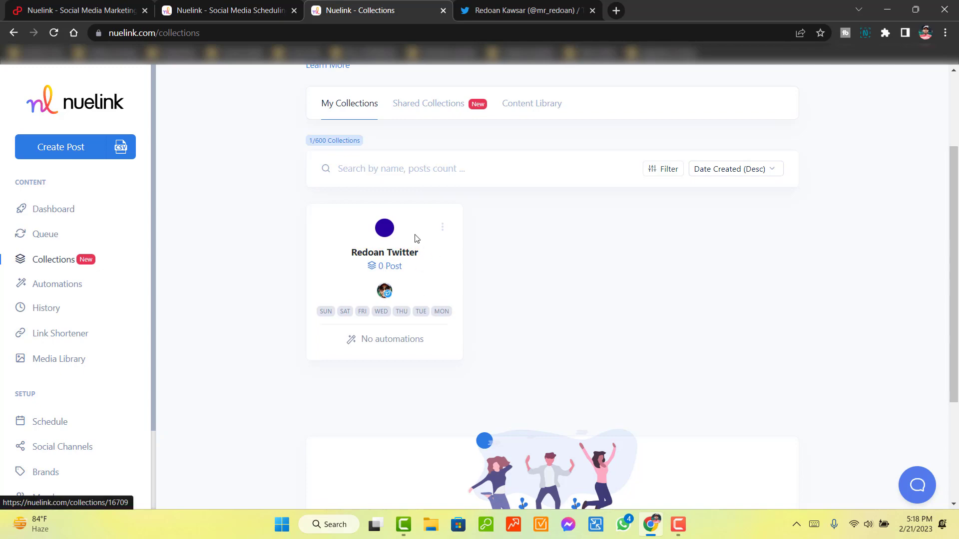
- Start a new post and copy the Nuelink homepage sentence "Nuelink helps you plan, automate and manage your social media and saves you time"
left_click(60, 154)
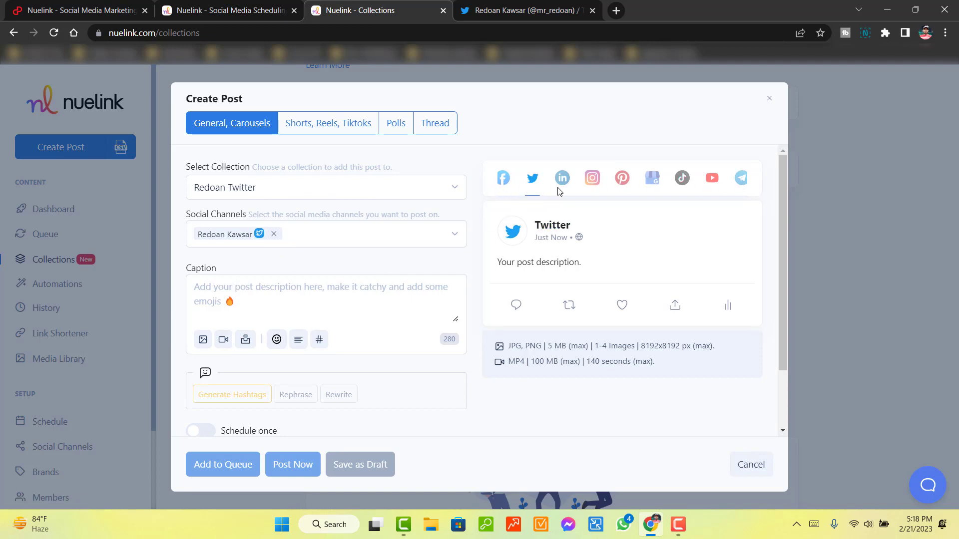
left_click(227, 10)
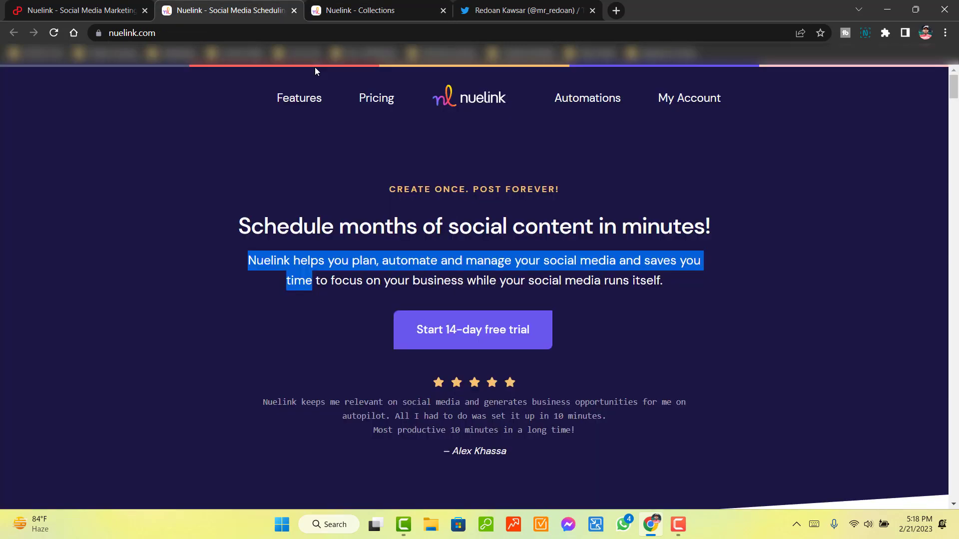
right_click(288, 249)
left_click(252, 265)
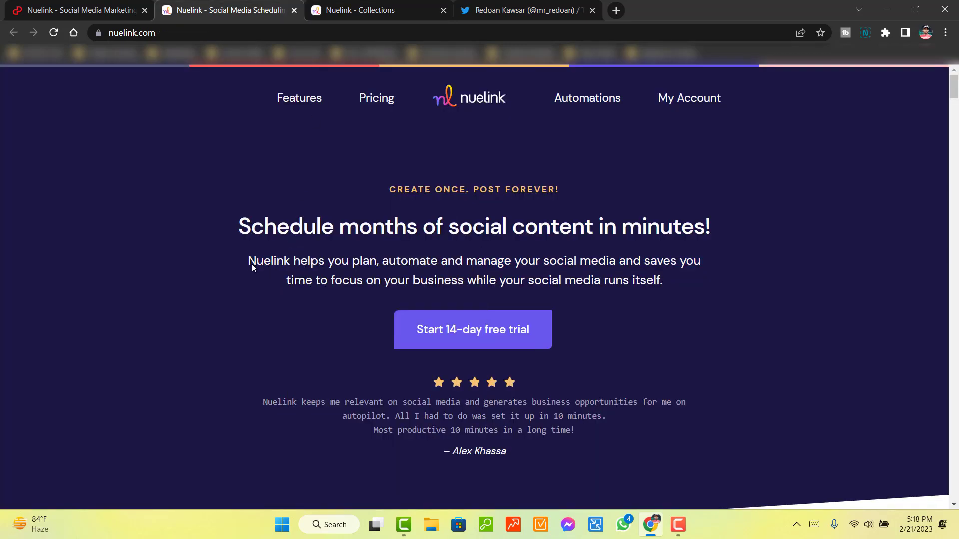
left_click_drag(250, 260, 313, 281)
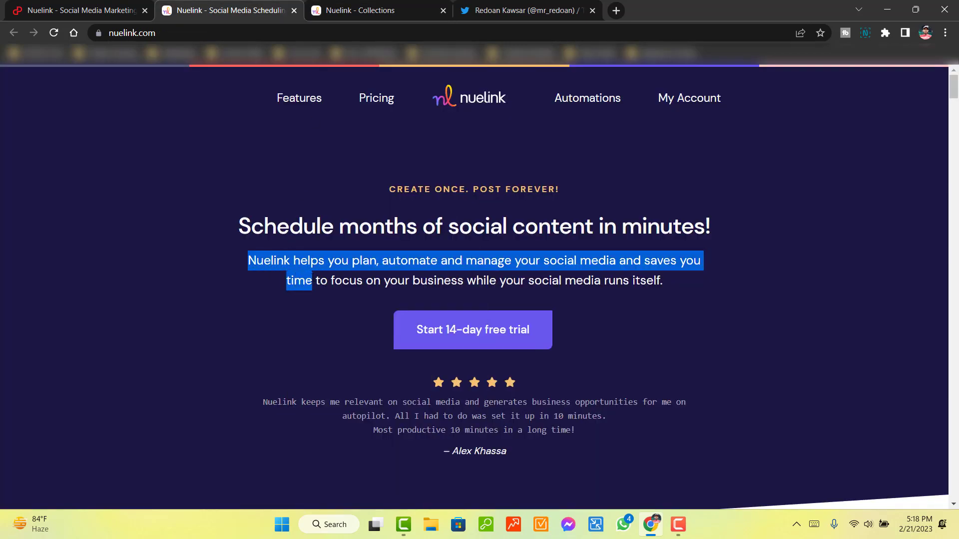
right_click(289, 273)
left_click(301, 281)
- Paste the copied homepage sentence into the new post's caption and check the chosen collection and media upload options
left_click(360, 10)
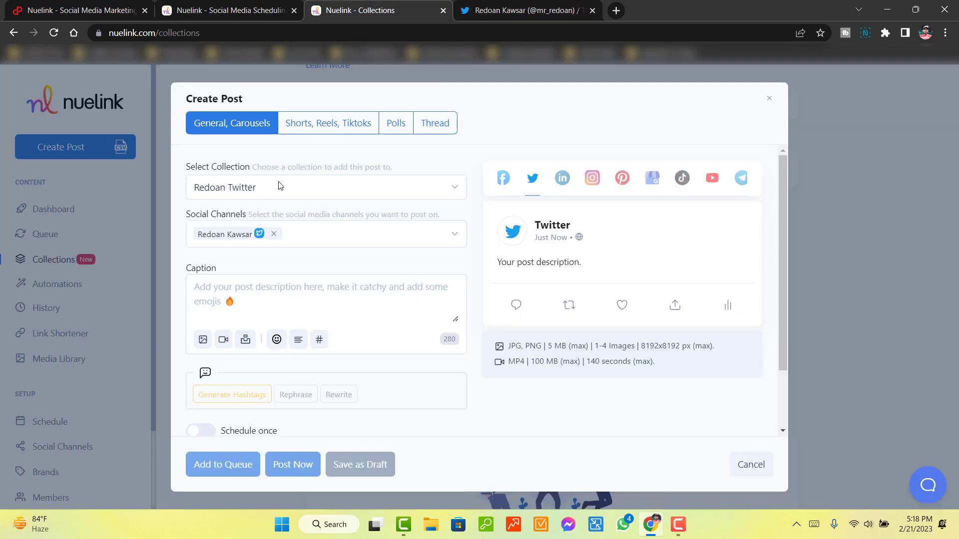
scroll(259, 282, "down", 1)
right_click(223, 231)
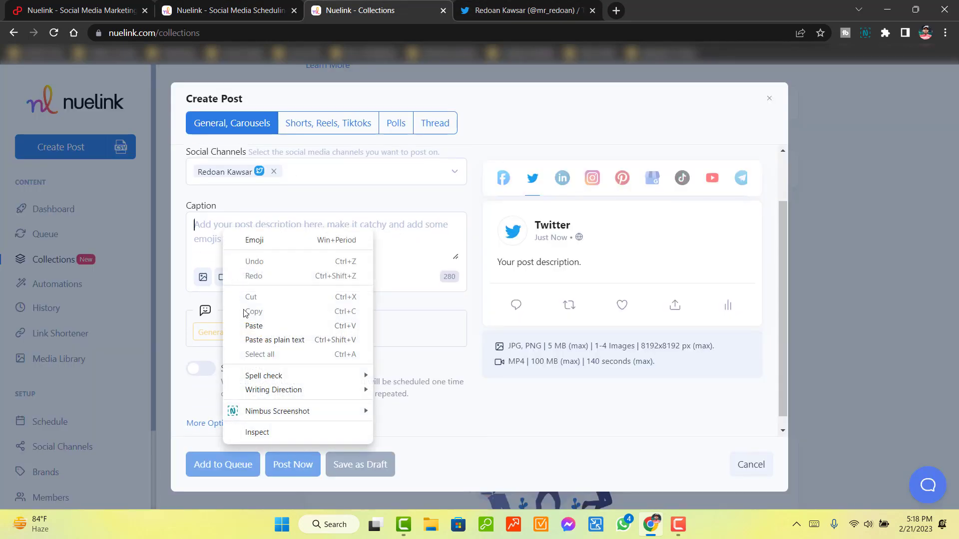
left_click(253, 325)
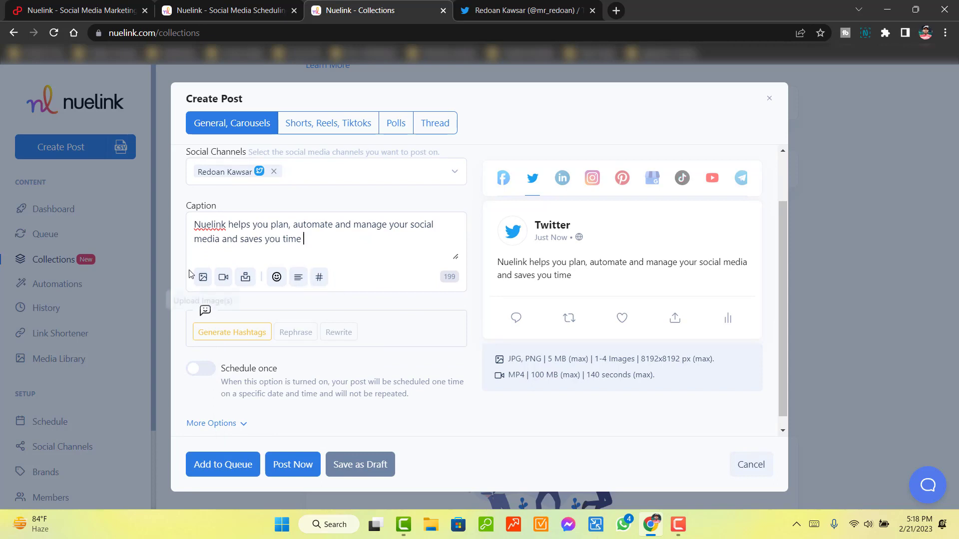
scroll(259, 266, "up", 2)
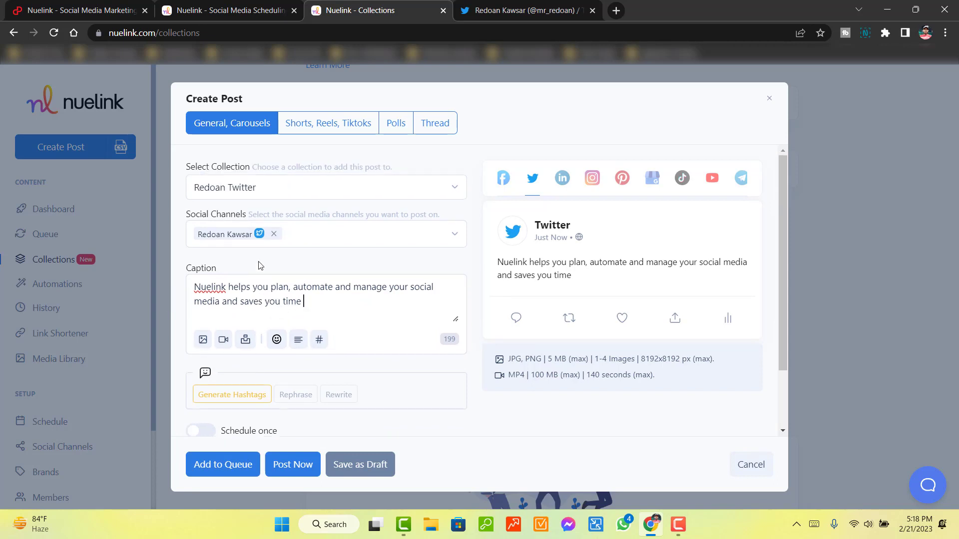
scroll(259, 263, "down", 2)
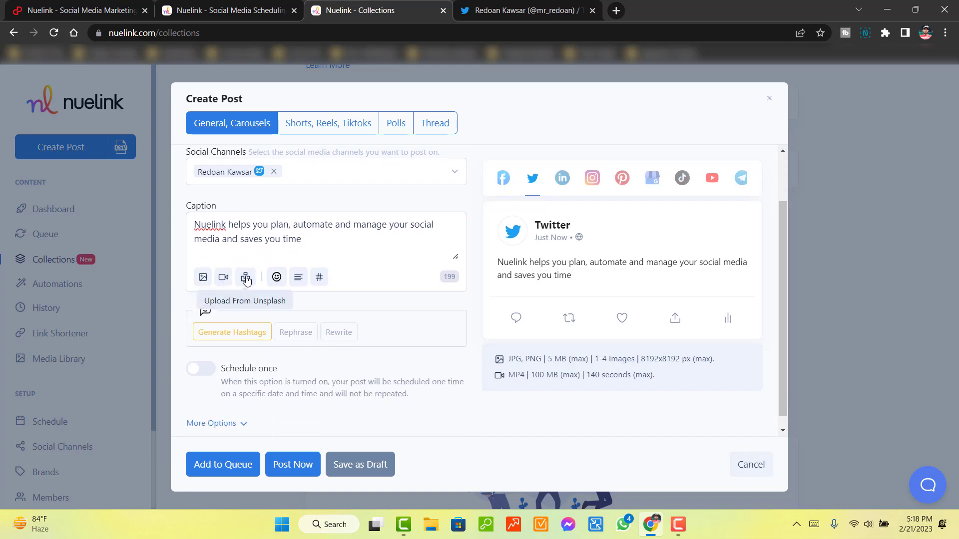
- Add the generated hashtags #MarketingTools #SocialMedia #2023 to the caption with the Hashtag Manager and append #nuelink
left_click(299, 279)
left_click(298, 279)
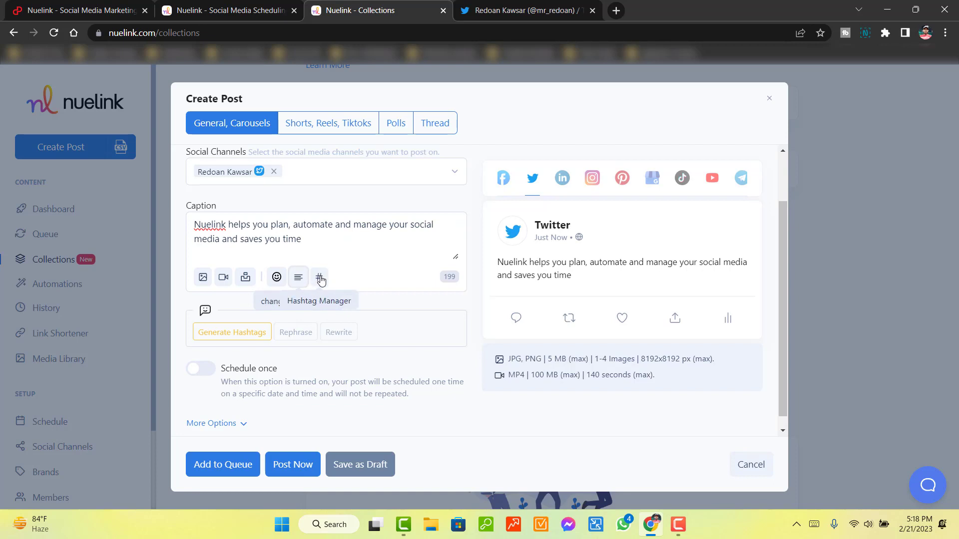
left_click(321, 279)
left_click(439, 185)
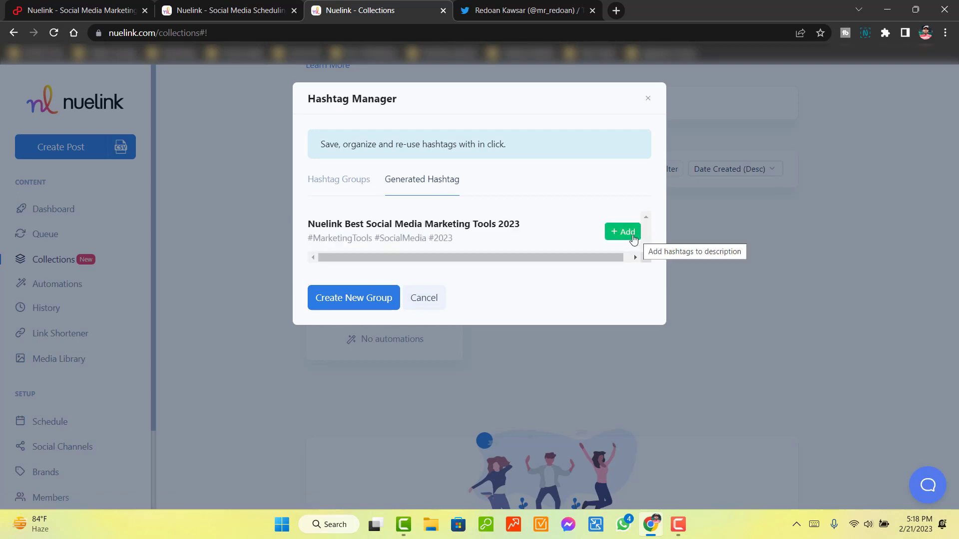
left_click(624, 233)
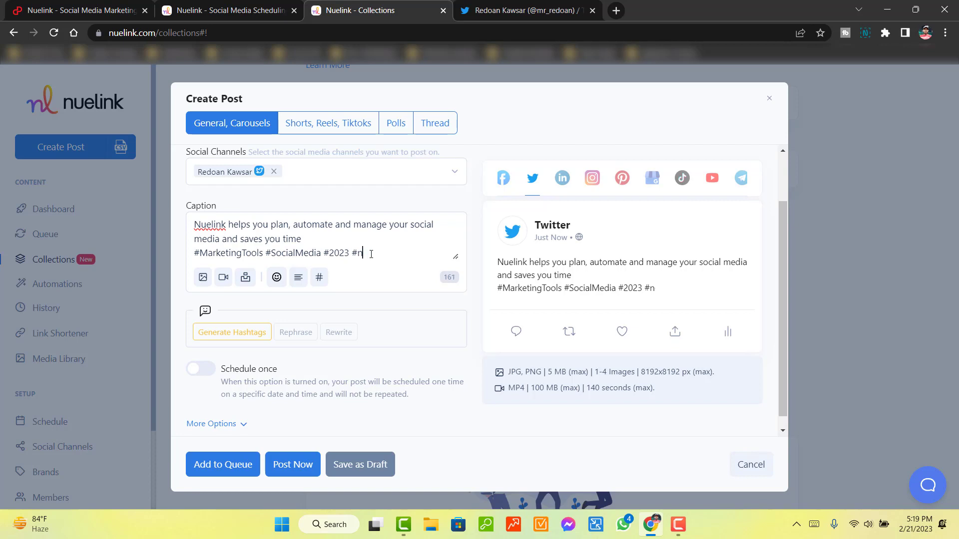
type("#nuelink")
- Insert a thumbs-up emoji at the end of the post's caption
left_click(276, 277)
scroll(370, 210, "down", 2)
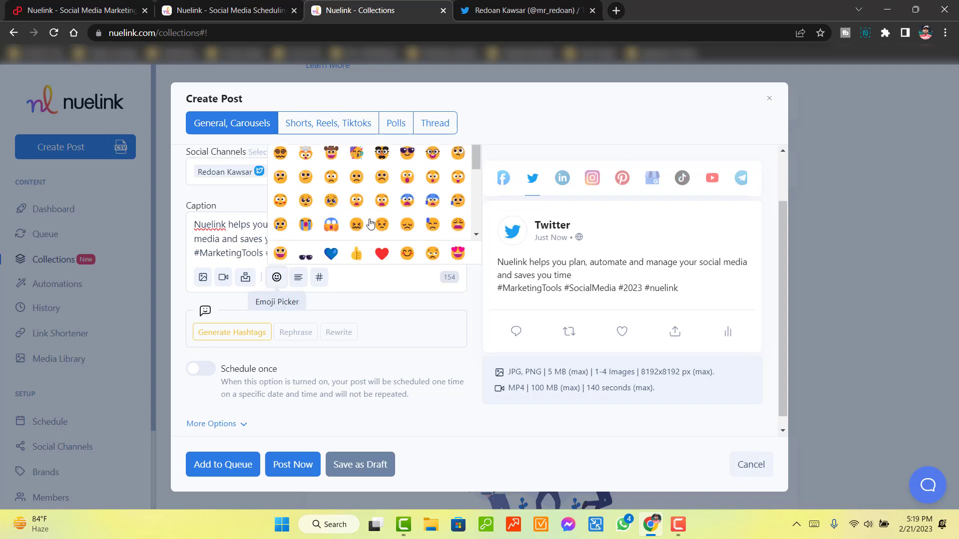
left_click(357, 255)
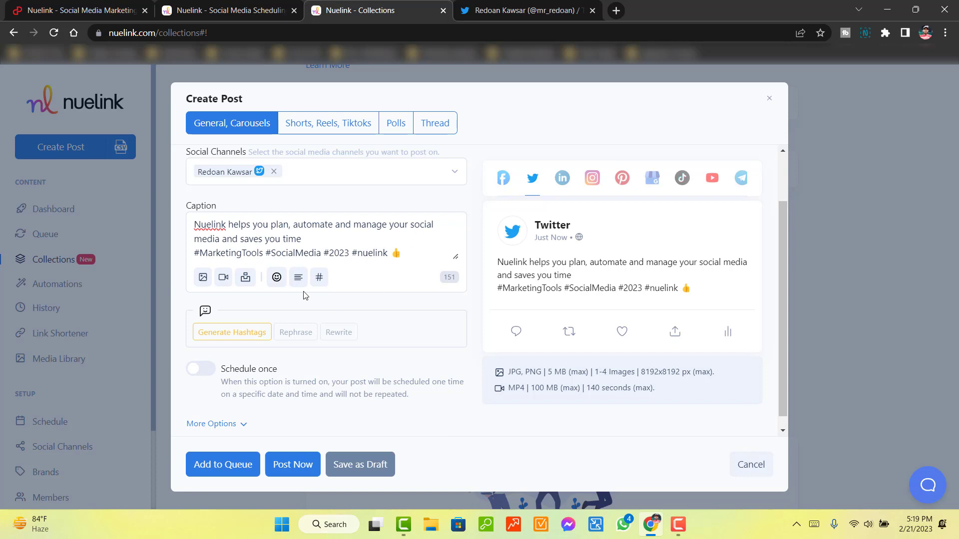
- Attach the image newlink.jpeg from the Downloads folder to the post and look over its preview and scheduling option
scroll(298, 275, "down", 1)
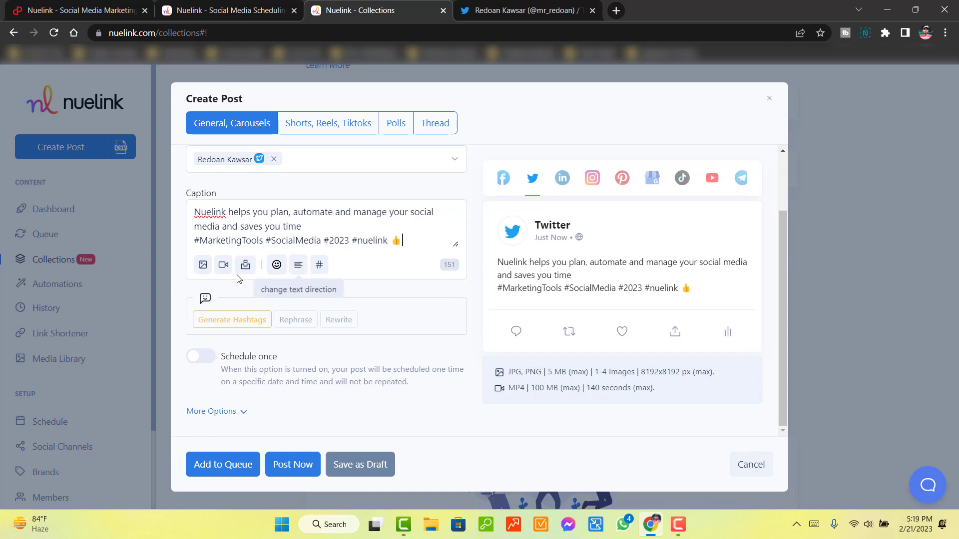
left_click(205, 266)
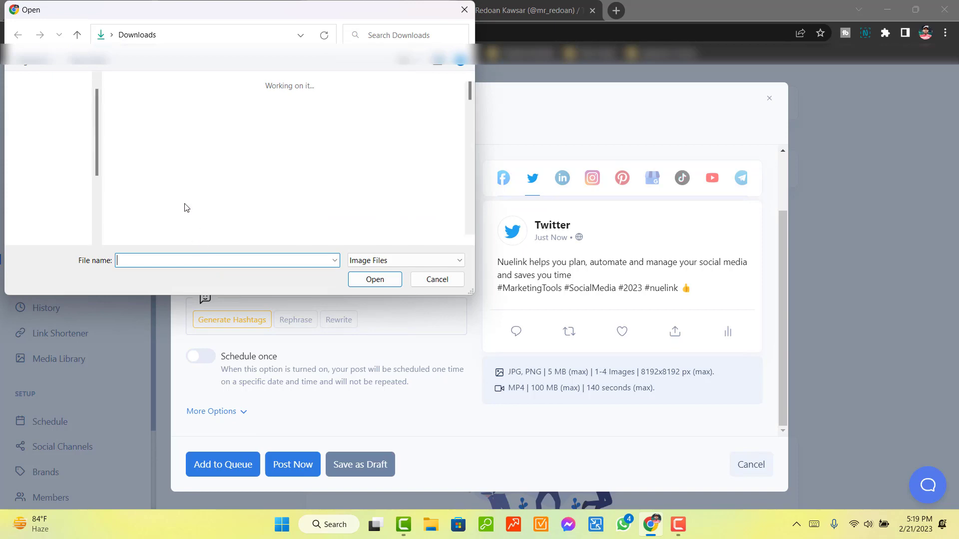
double_click(135, 118)
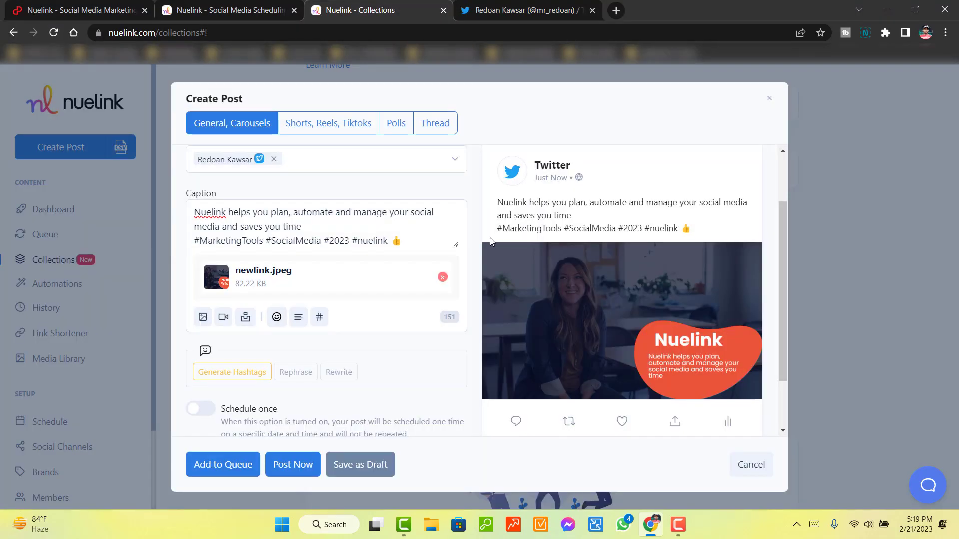
scroll(343, 276, "down", 1)
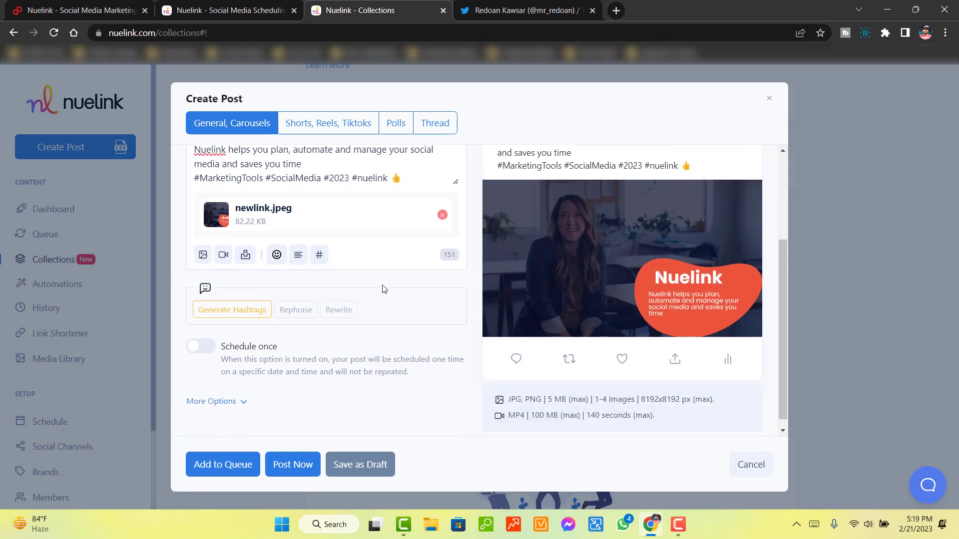
scroll(340, 300, "down", 1)
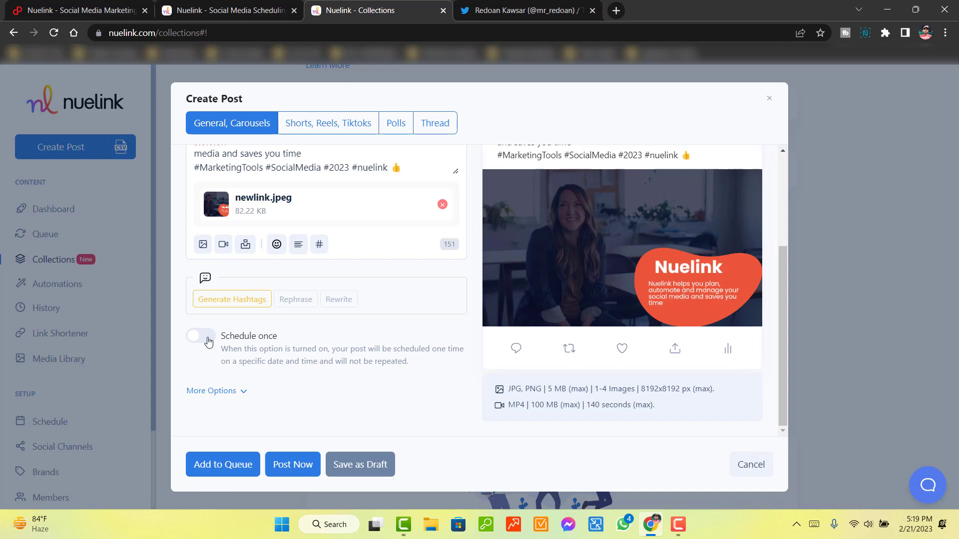
- Review the whole post draft and check the latest tweets on the connected Twitter profile
scroll(343, 205, "up", 3)
scroll(376, 231, "up", 1)
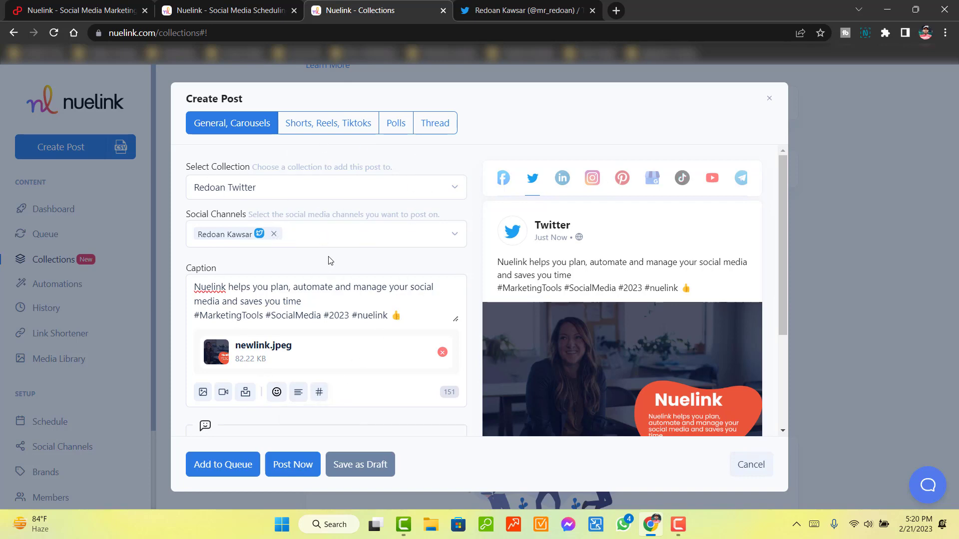
scroll(330, 260, "down", 3)
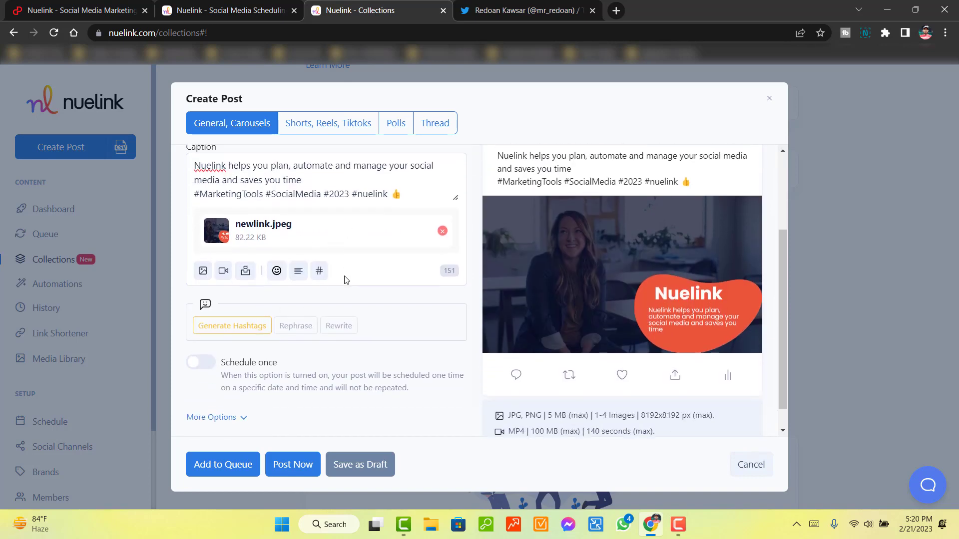
scroll(343, 278, "up", 3)
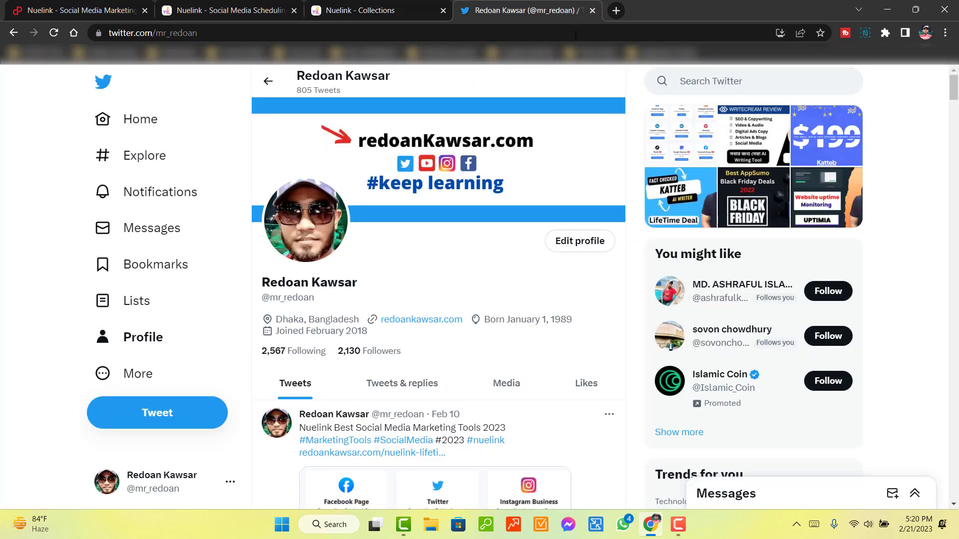
left_click(525, 10)
left_click(338, 5)
- Publish the post immediately and dismiss the prompt about going to the post collection page
scroll(295, 350, "down", 3)
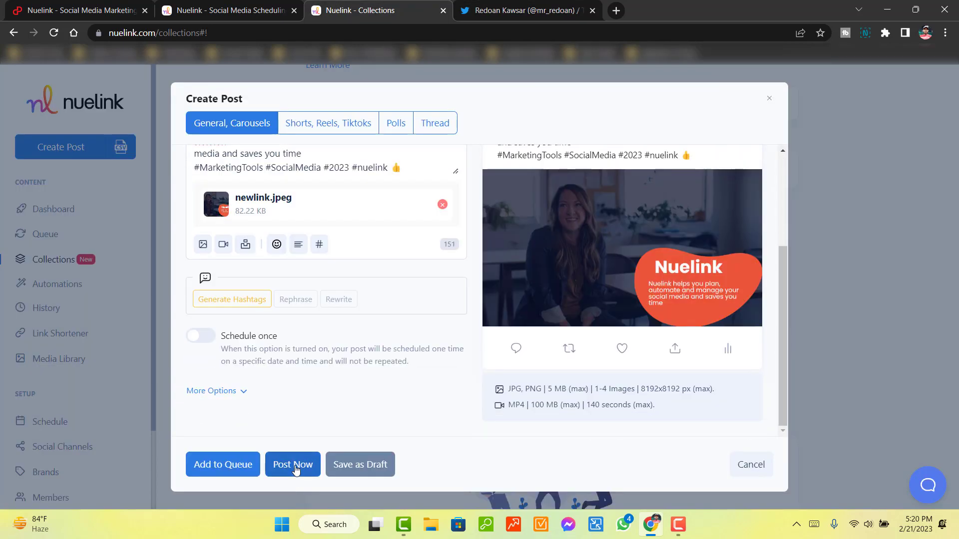
left_click(297, 469)
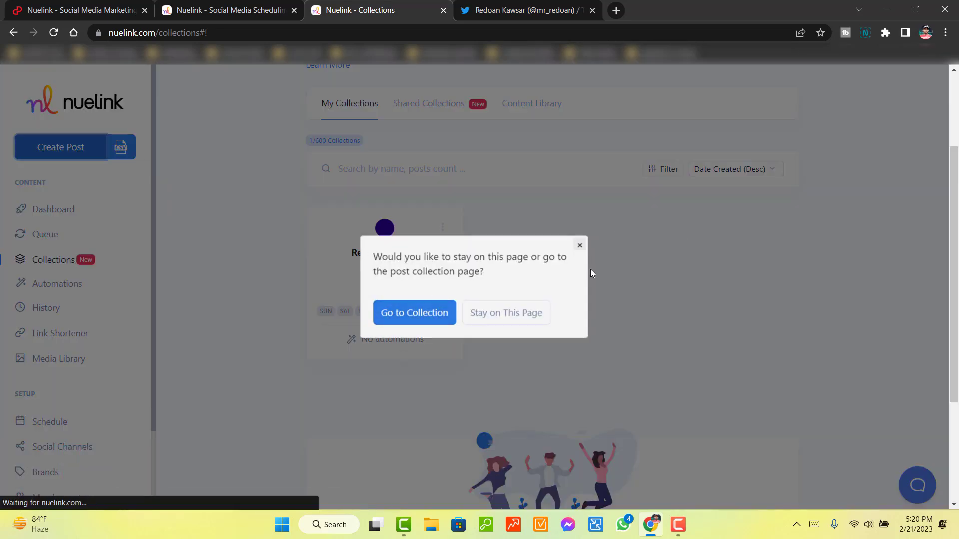
left_click(580, 245)
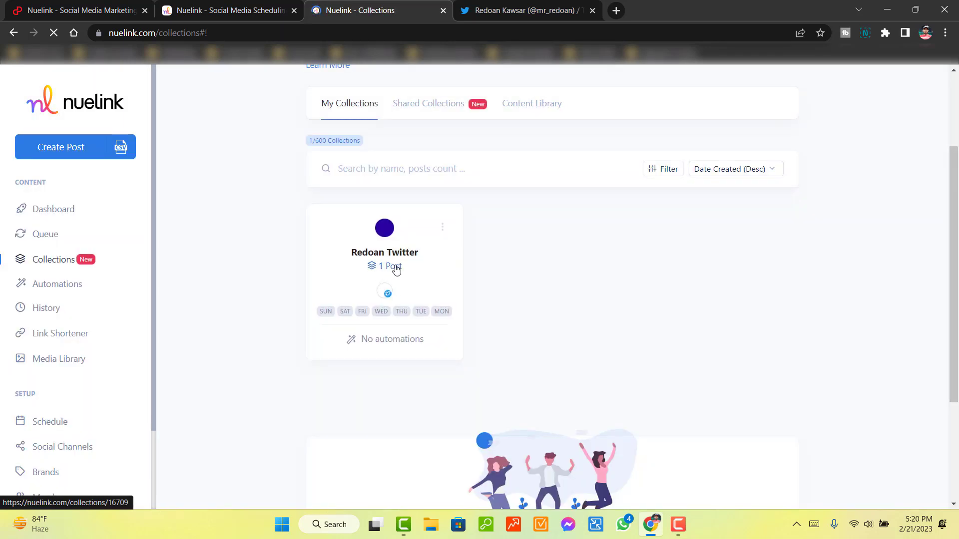
- Switch to the Twitter profile, reload it, and examine the latest tweet's caption, hashtags and image
left_click(543, 8)
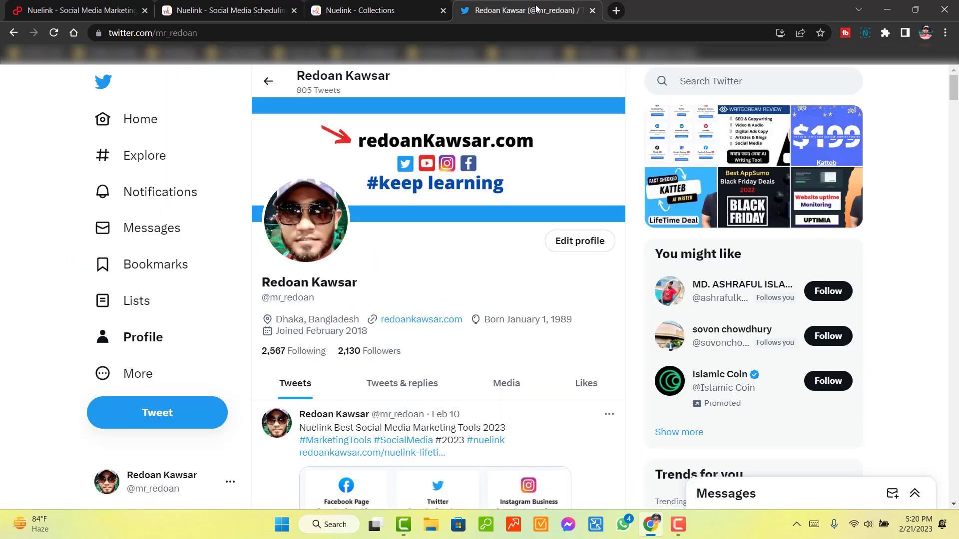
left_click(54, 33)
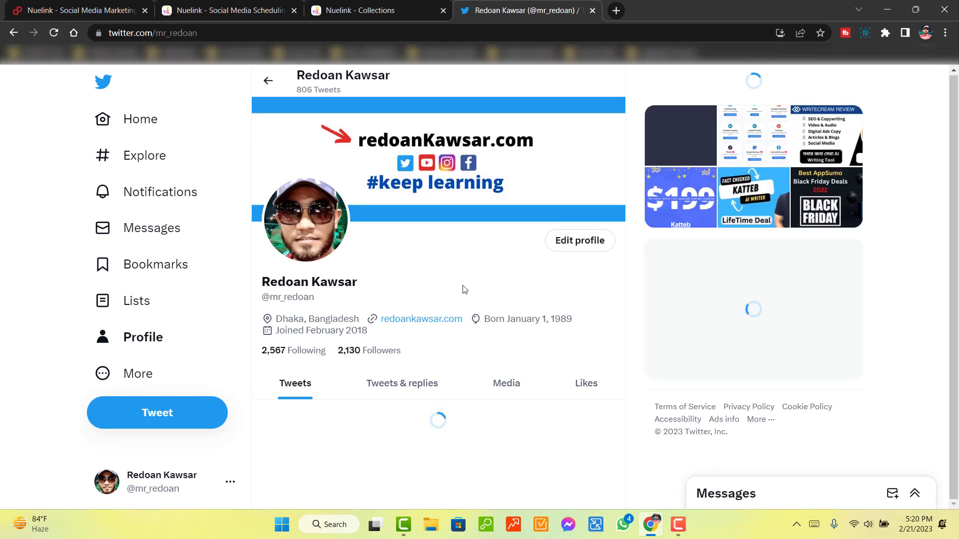
scroll(464, 290, "down", 2)
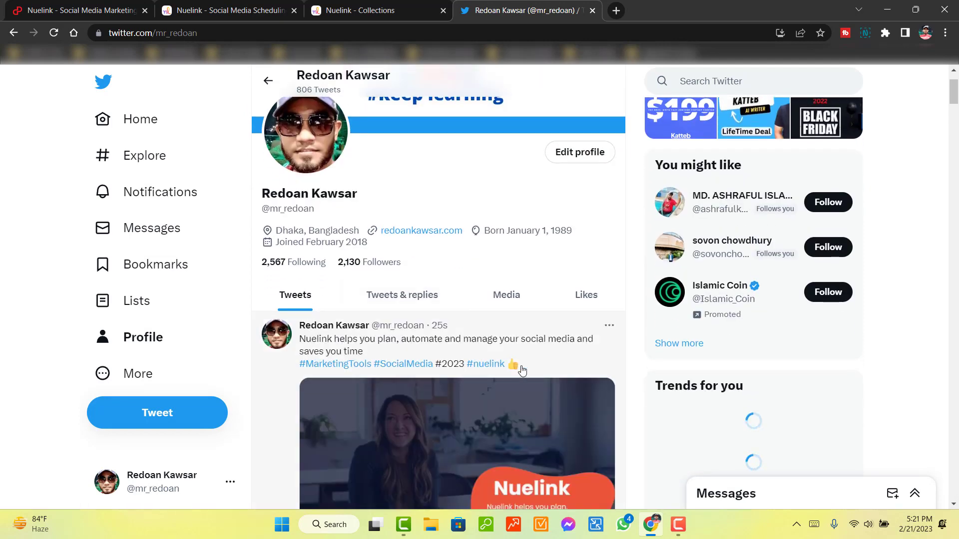
scroll(387, 344, "down", 2)
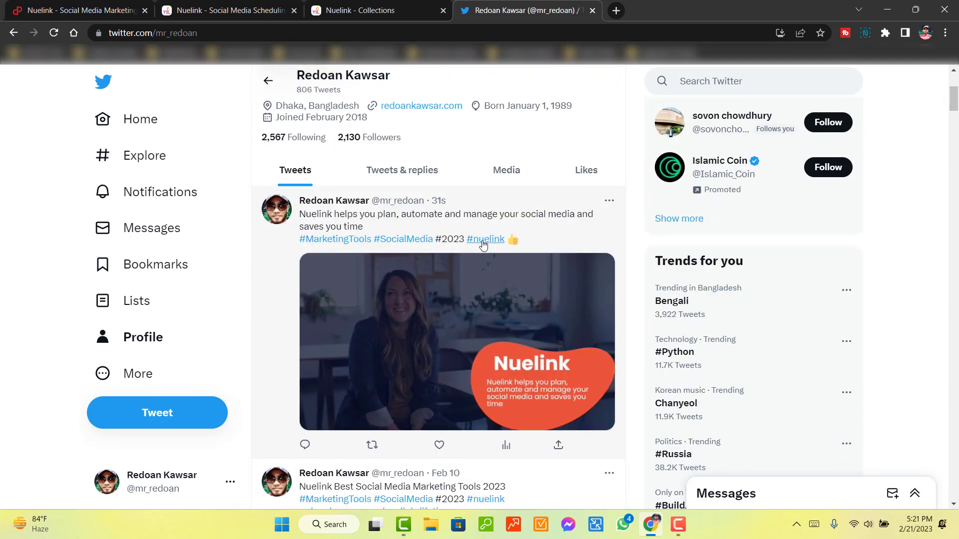
scroll(504, 240, "down", 2)
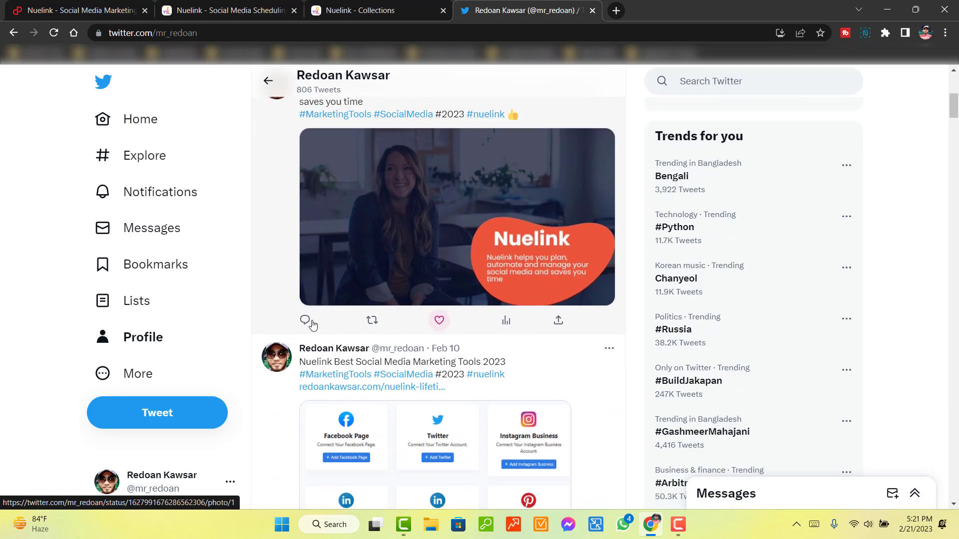
scroll(507, 214, "up", 2)
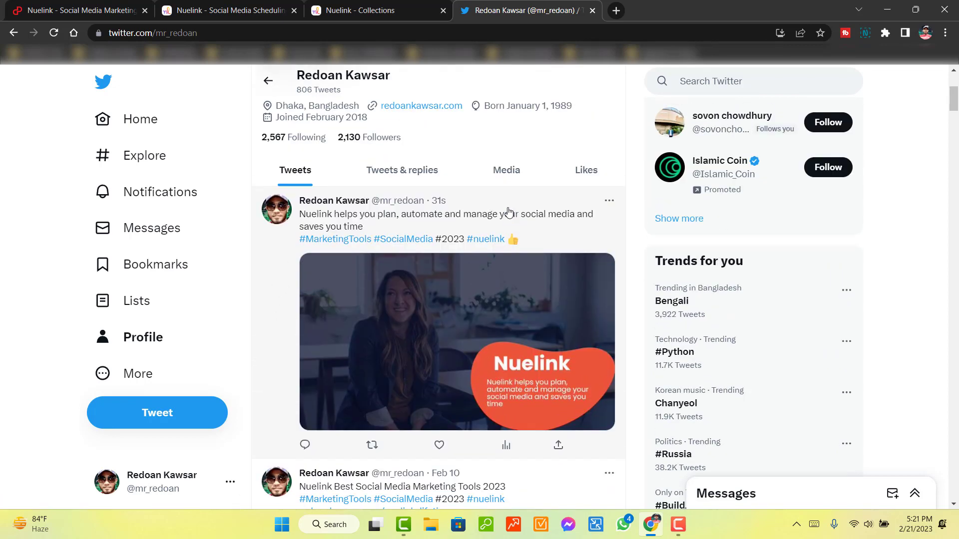
- Look over Nuelink's Collections page and its other sections, and return to the Twitter profile
left_click(375, 10)
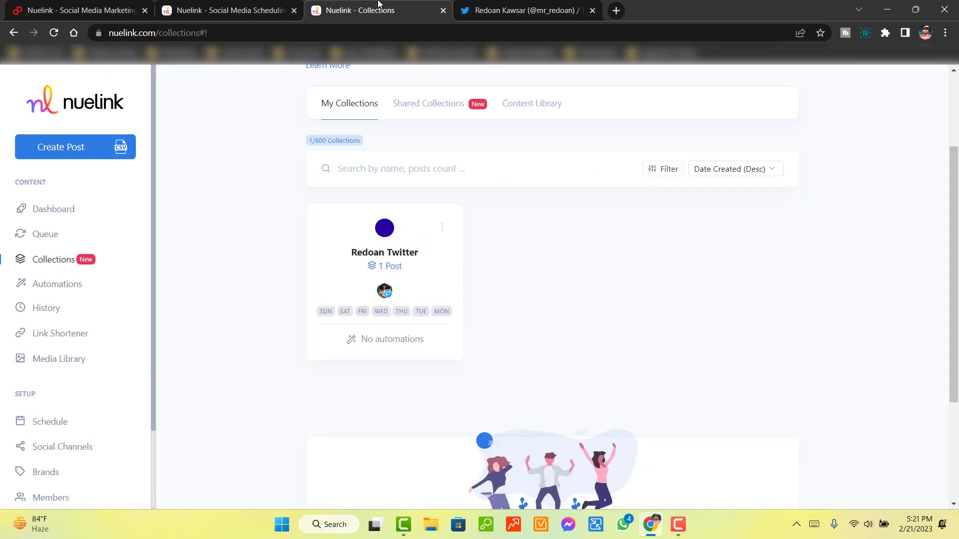
scroll(449, 230, "up", 2)
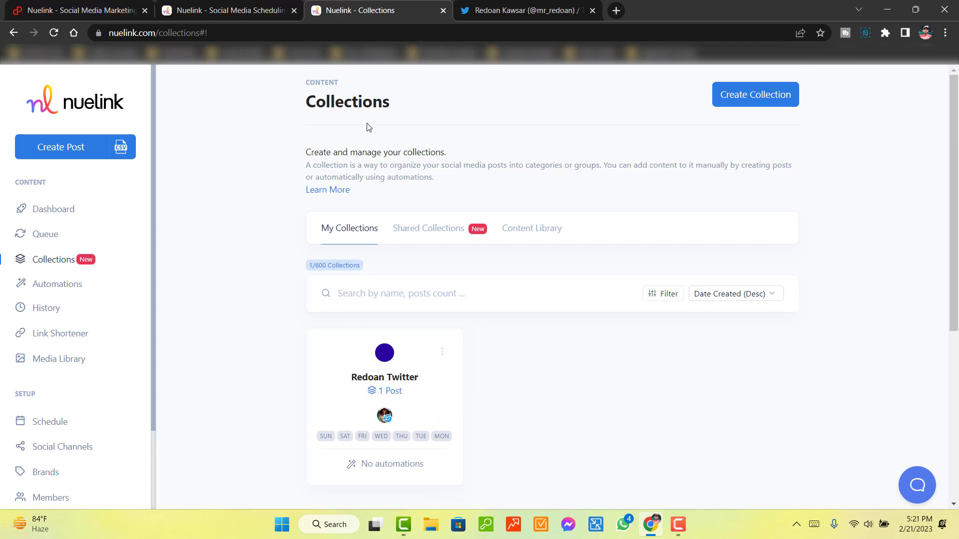
scroll(85, 381, "down", 2)
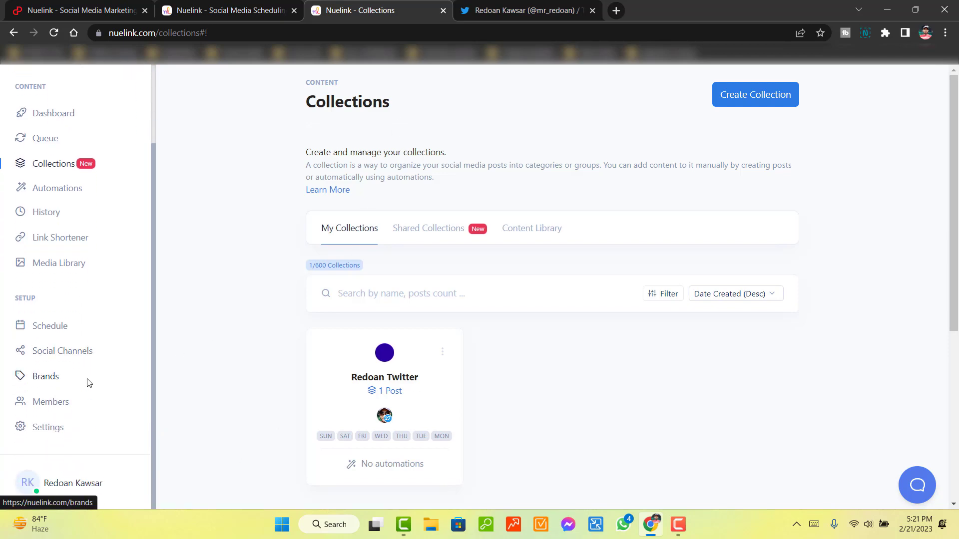
left_click(498, 10)
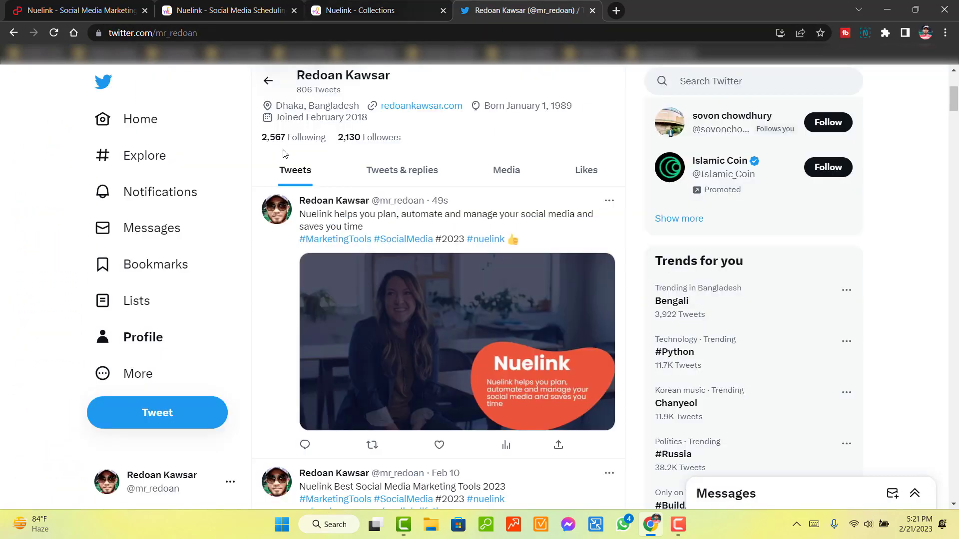
- Examine the Plan A and Plan B lifetime offers on the PitchGround deal page, and return to the Nuelink homepage, clearing its text selection
left_click(381, 5)
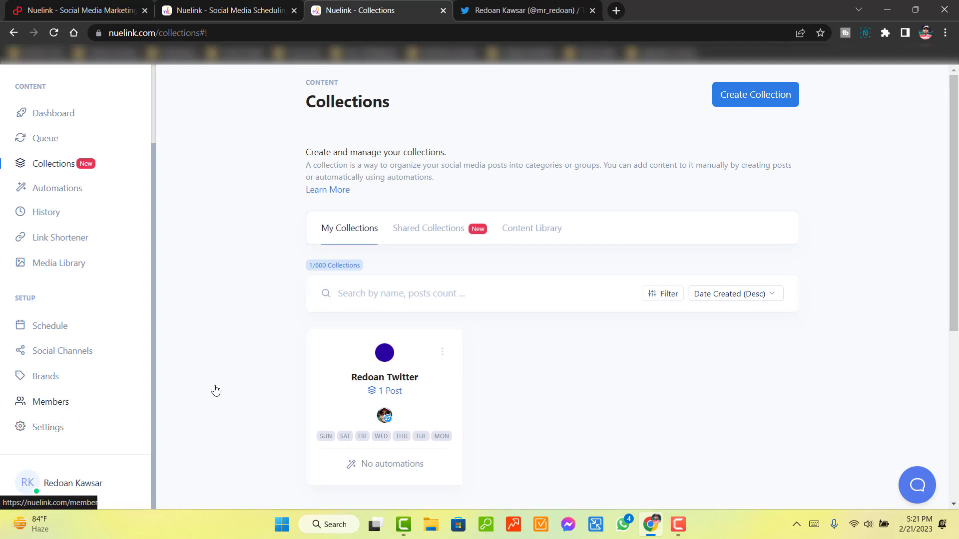
left_click(215, 10)
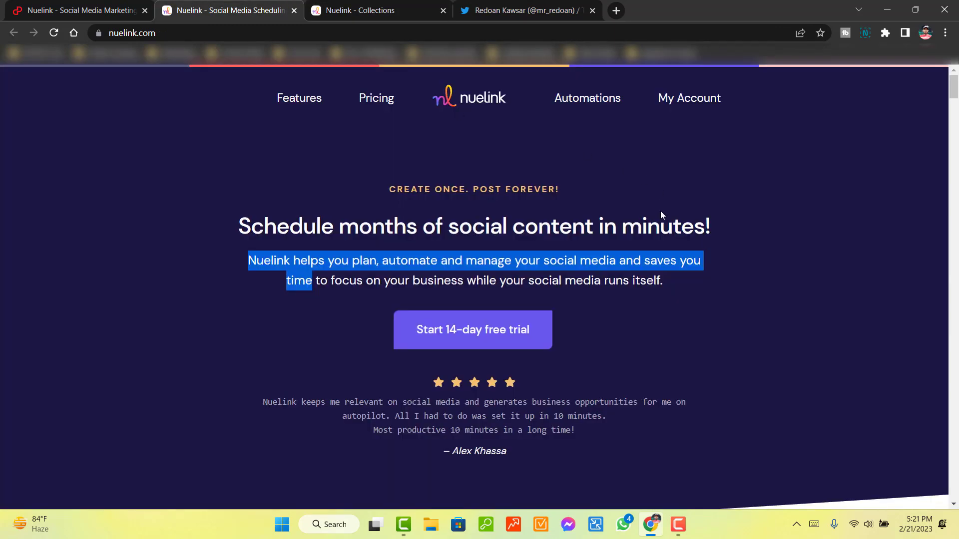
left_click(55, 10)
scroll(587, 311, "up", 1)
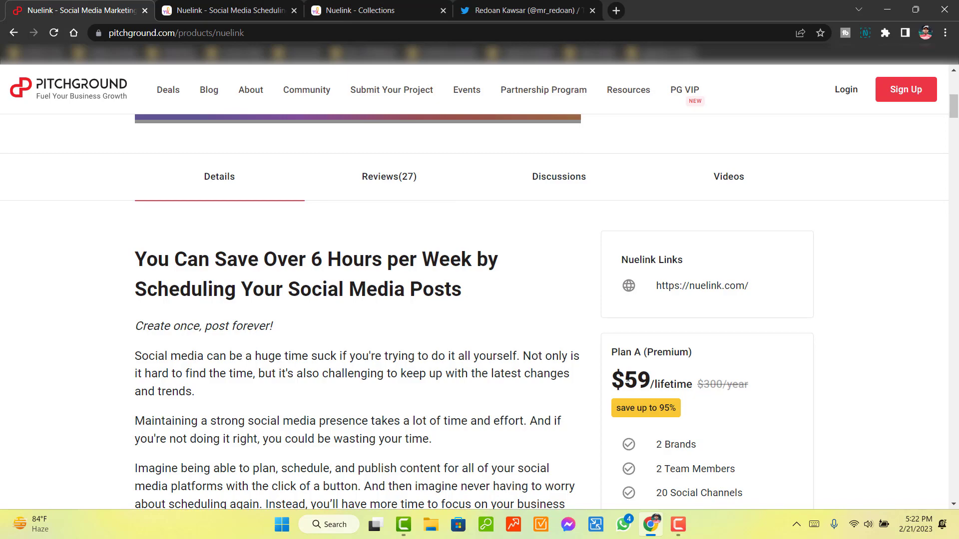
scroll(668, 380, "down", 3)
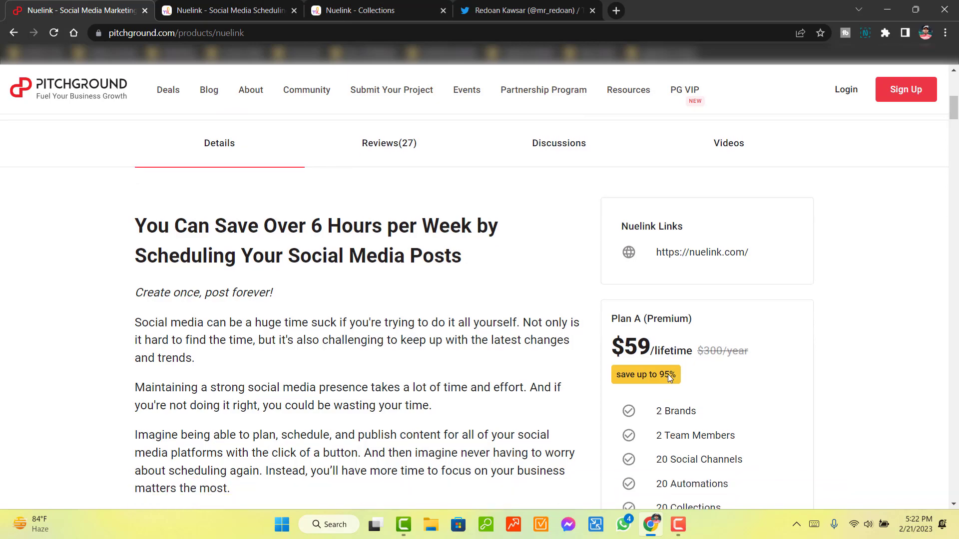
scroll(669, 378, "down", 8)
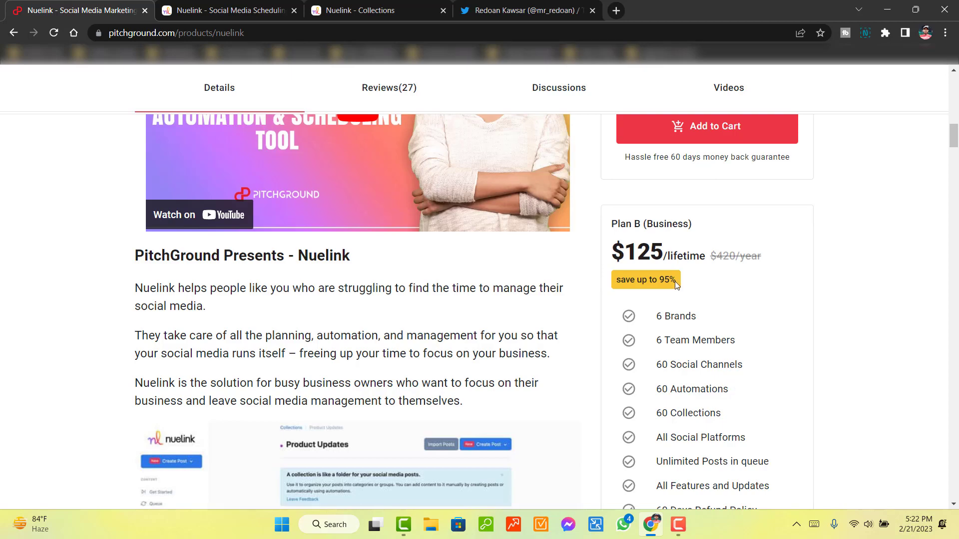
scroll(675, 281, "up", 10)
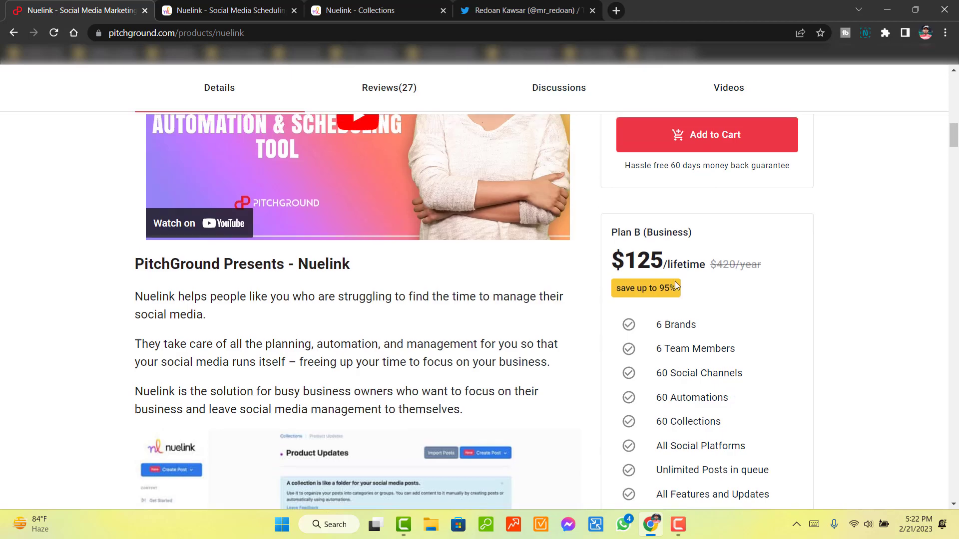
scroll(515, 310, "up", 3)
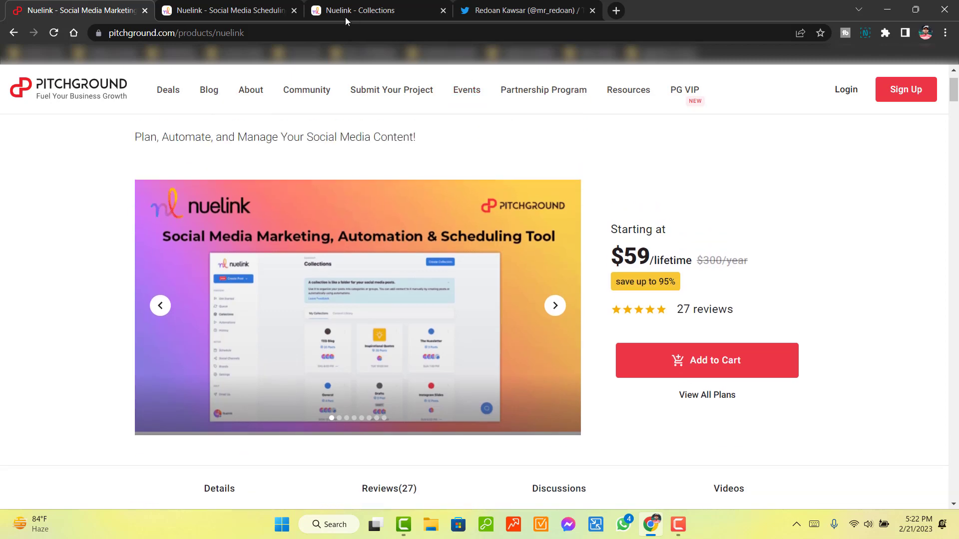
left_click(190, 19)
left_click(481, 223)
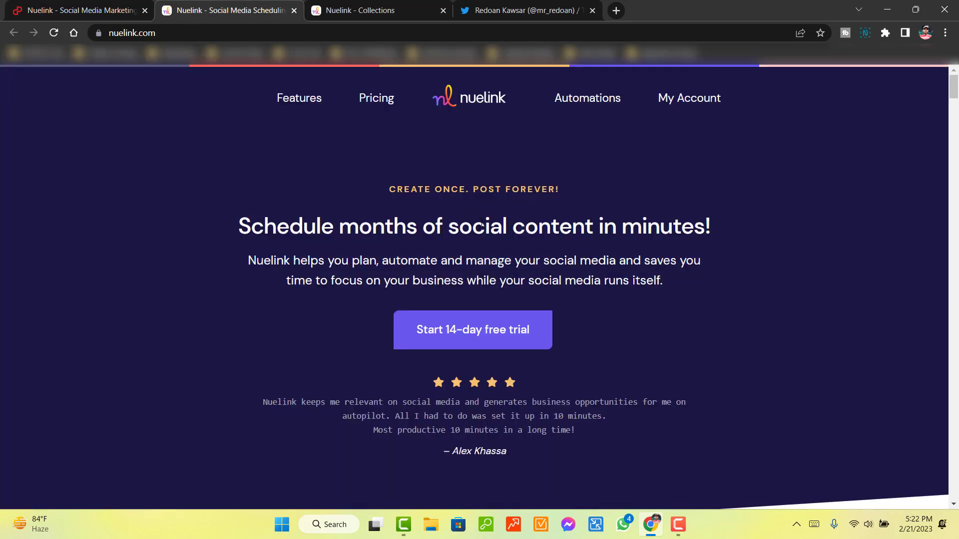